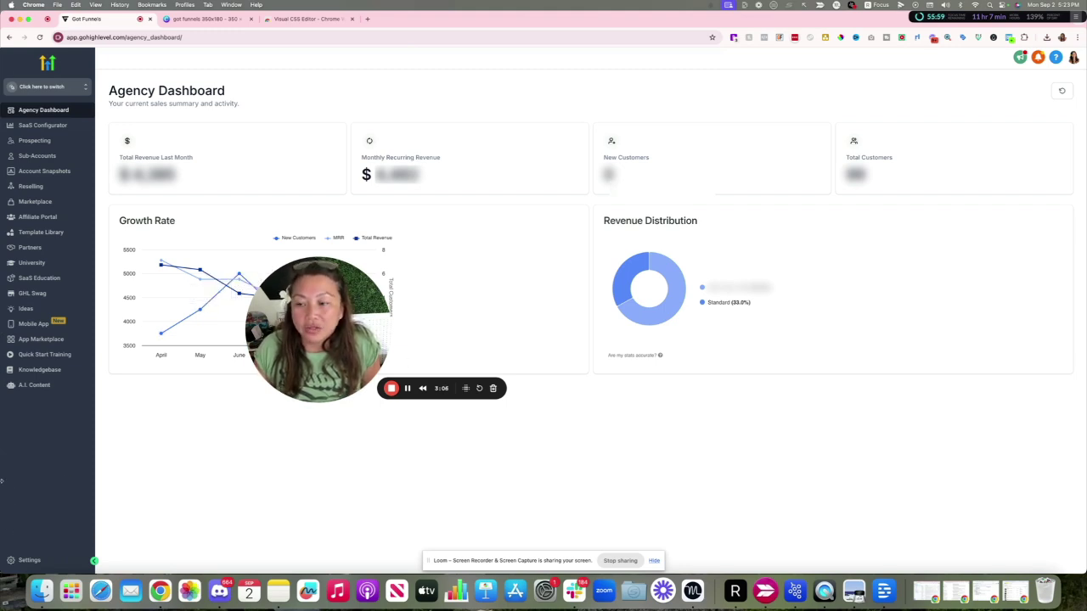
# Open the agency's company settings and highlight the proposed pixel dimensions for the company logo.
pyautogui.click(29, 561)
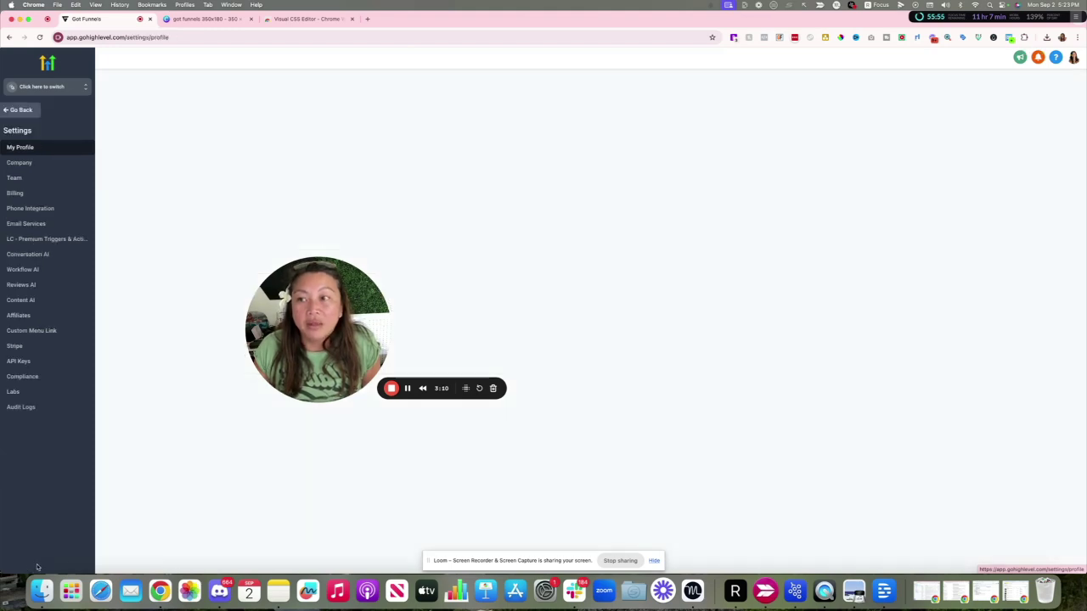
pyautogui.click(34, 165)
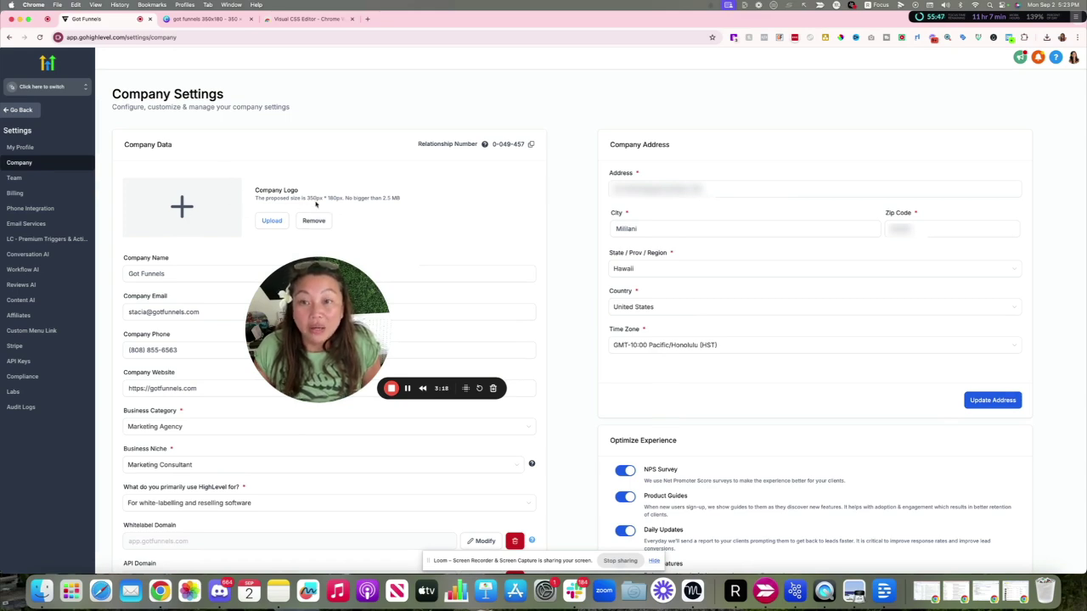
pyautogui.moveTo(307, 197); pyautogui.dragTo(344, 197)
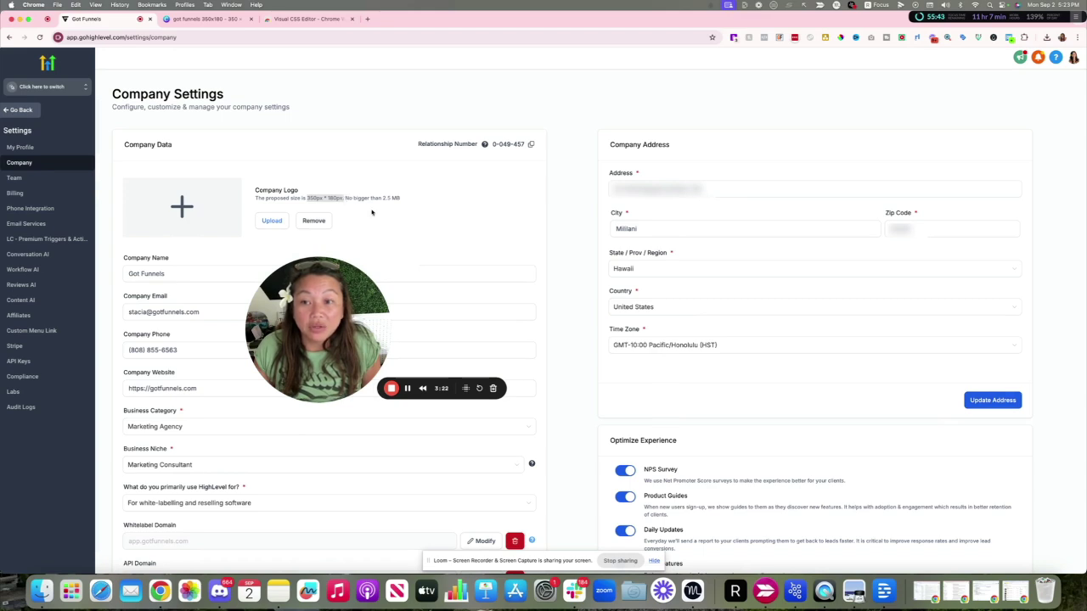
pyautogui.click(372, 212)
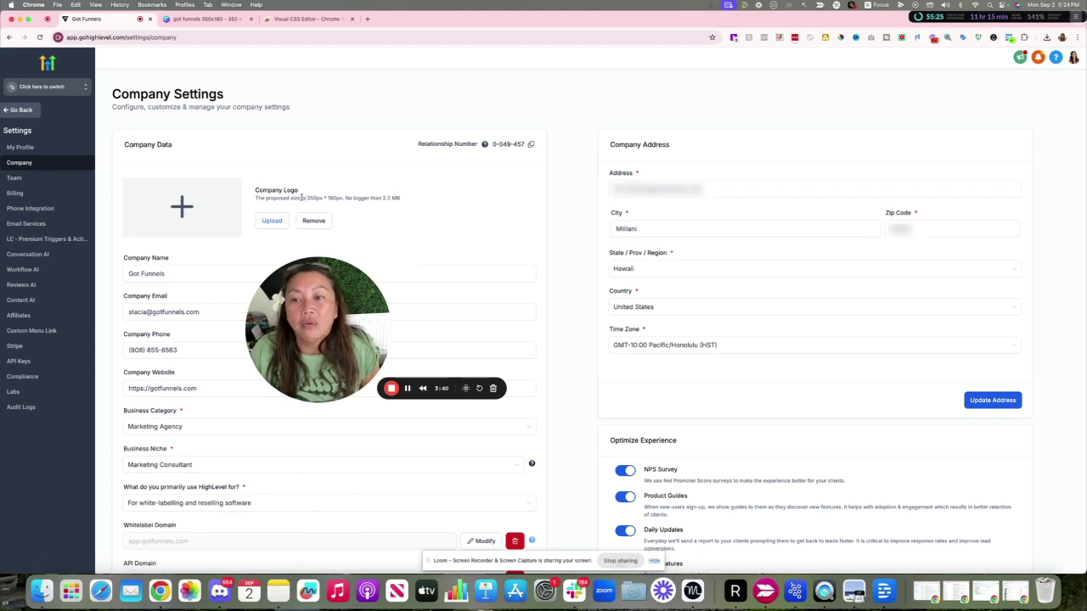
pyautogui.moveTo(304, 197); pyautogui.dragTo(345, 194)
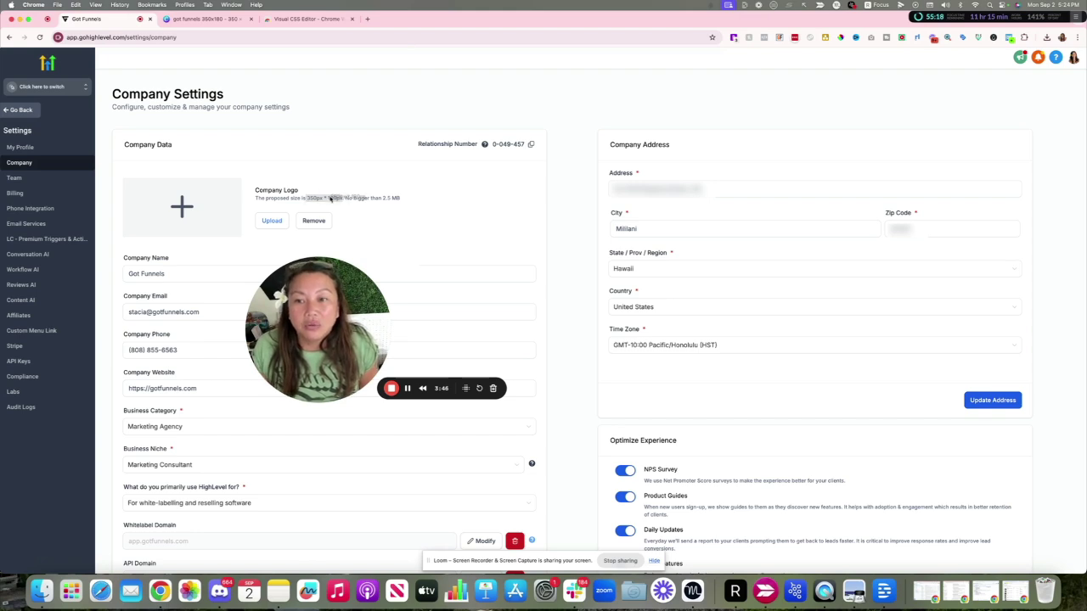
# Switch to Canva, go to its home page and open the custom-size design setup with 350 × 180 px.
pyautogui.click(222, 20)
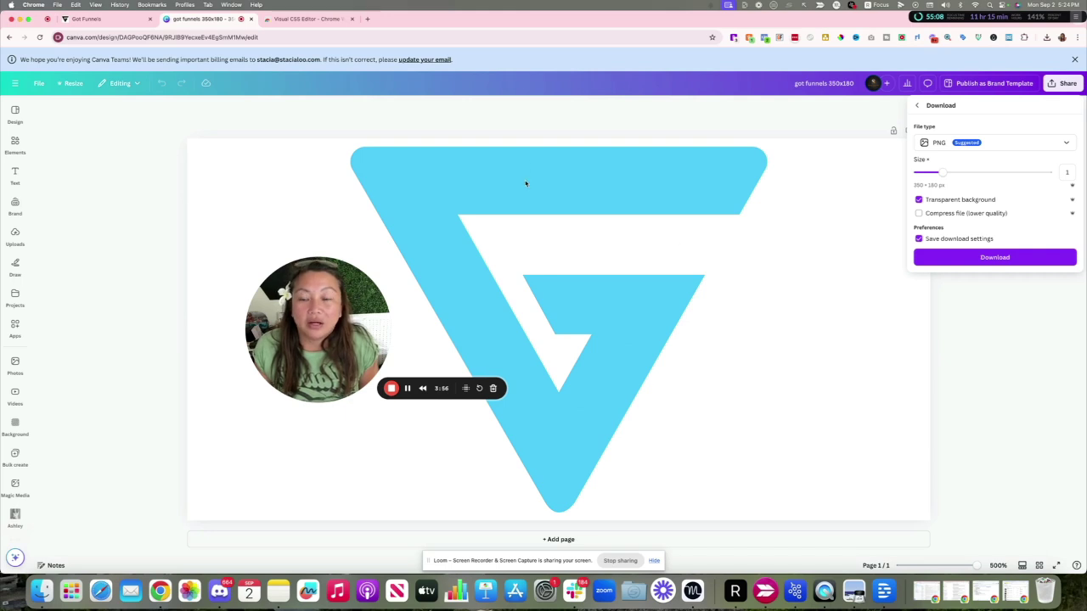
pyautogui.click(16, 83)
pyautogui.click(14, 85)
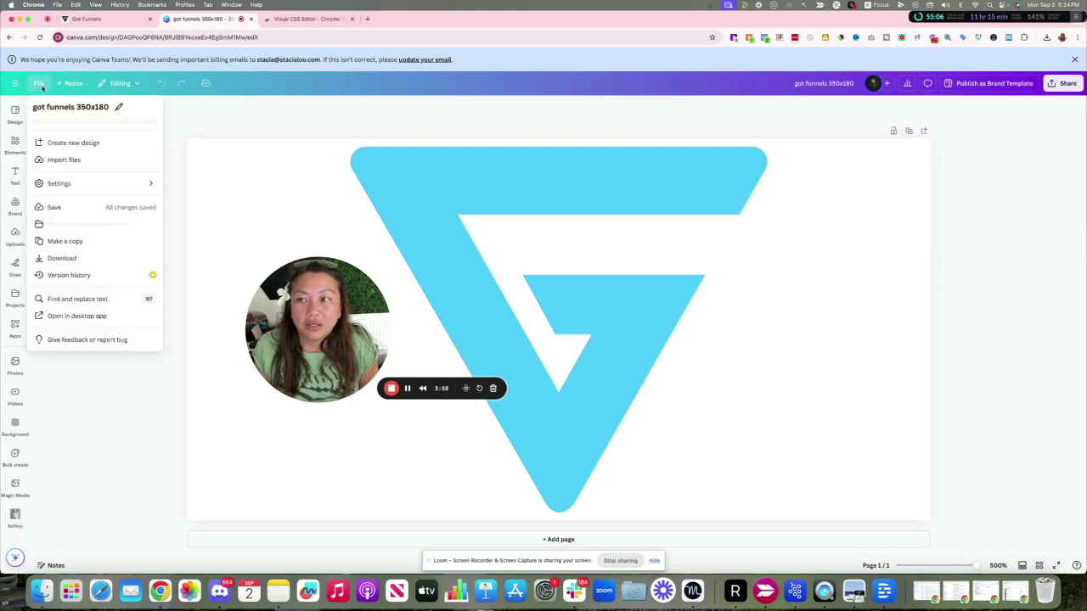
pyautogui.click(14, 85)
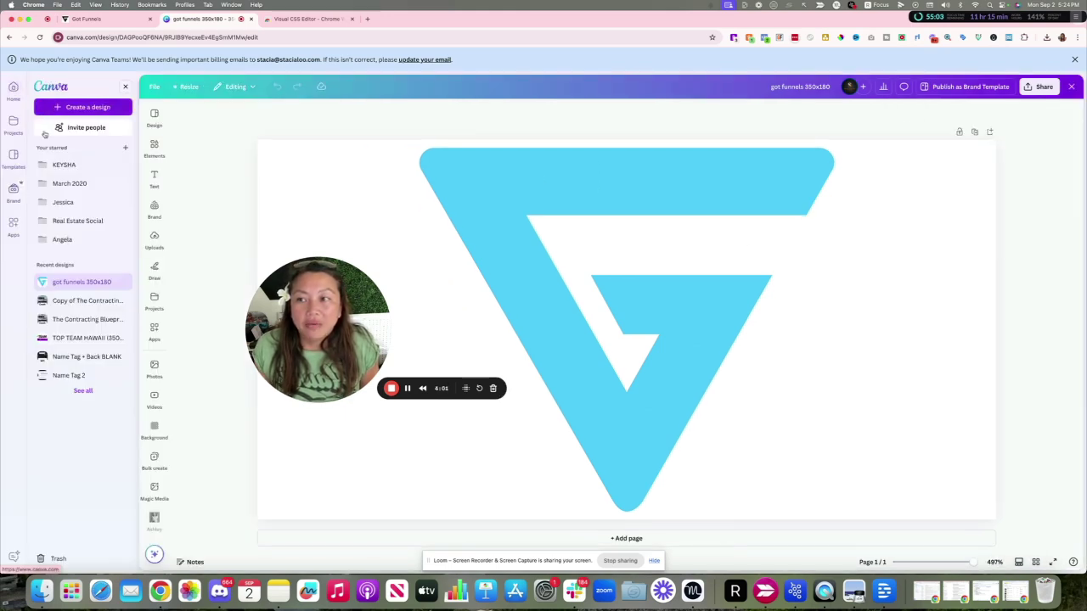
pyautogui.click(12, 95)
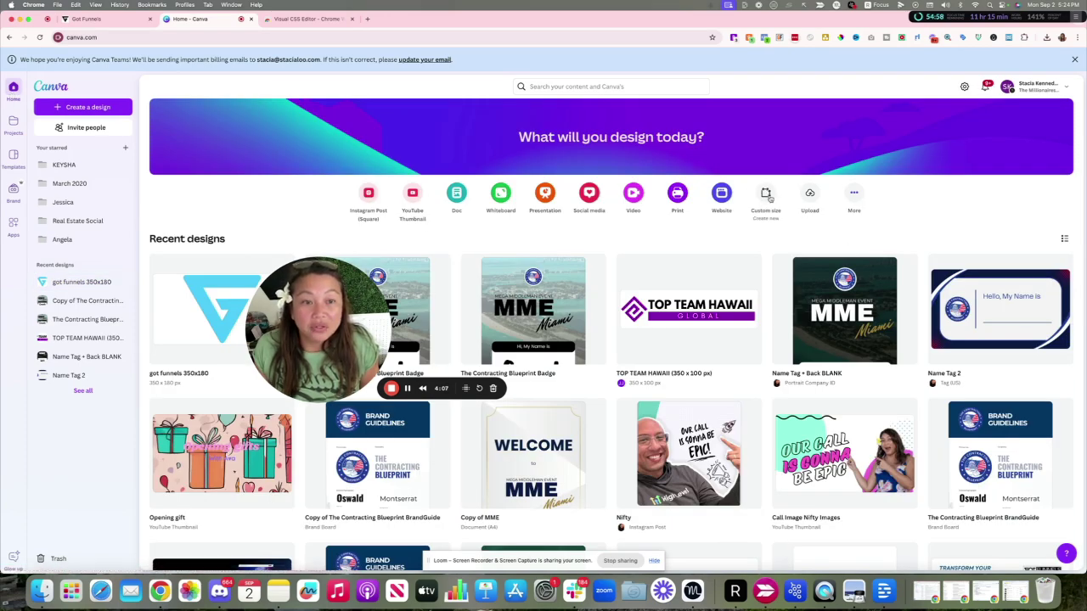
pyautogui.click(762, 195)
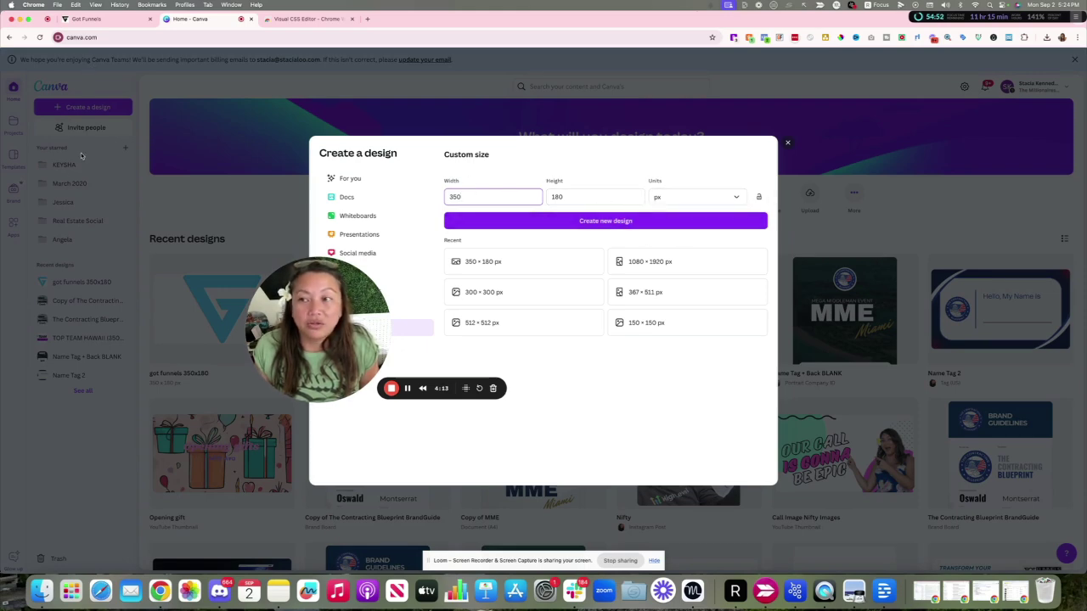
# Return to the HighLevel company settings and upload the Got Funnels logo image as the company logo.
pyautogui.click(117, 25)
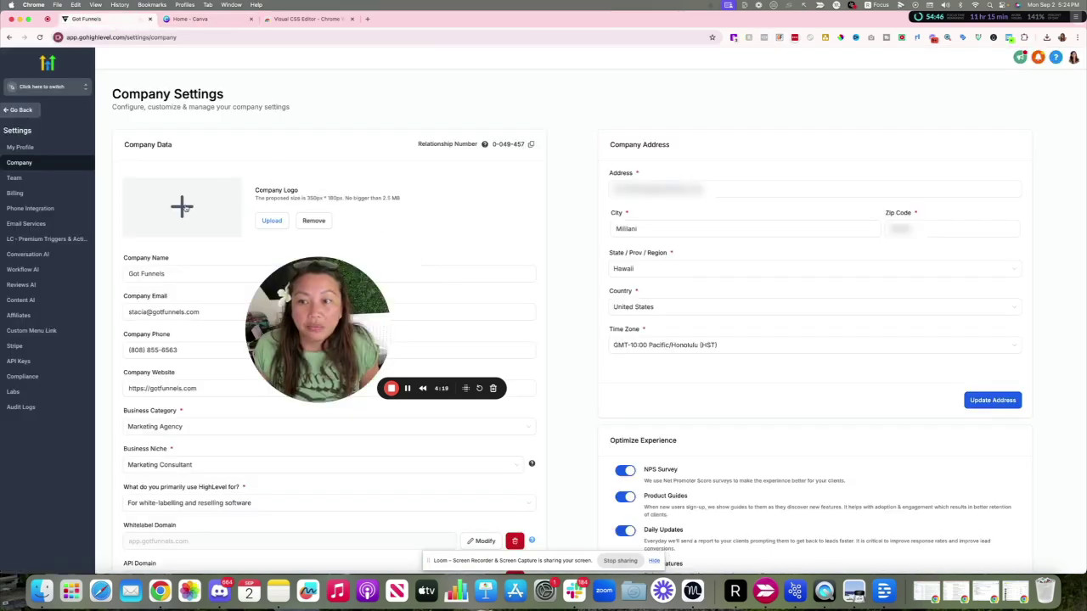
pyautogui.click(270, 221)
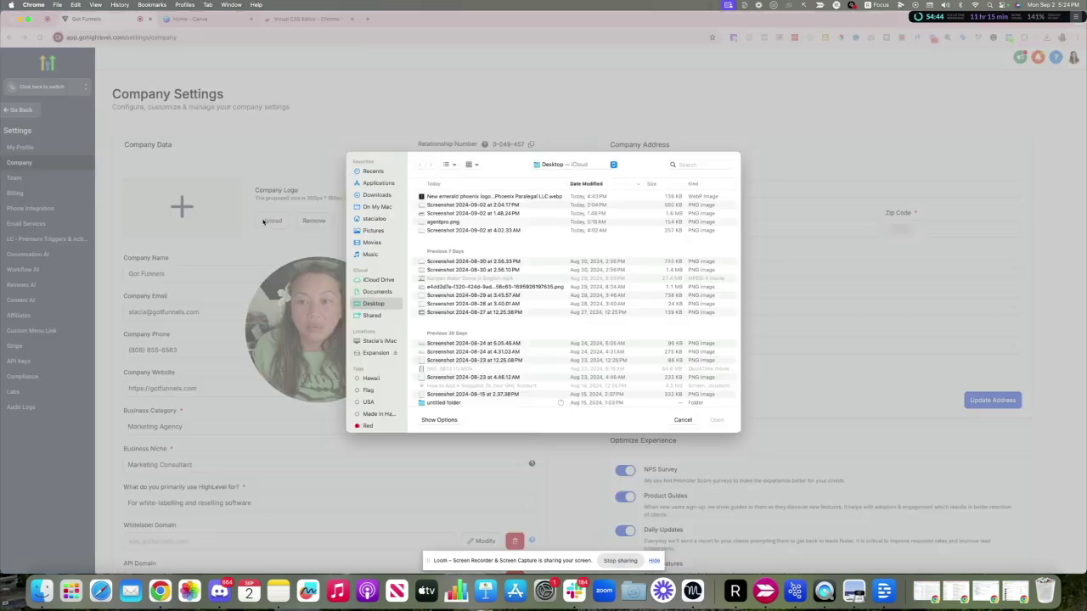
pyautogui.click(683, 165)
pyautogui.write('got funne')
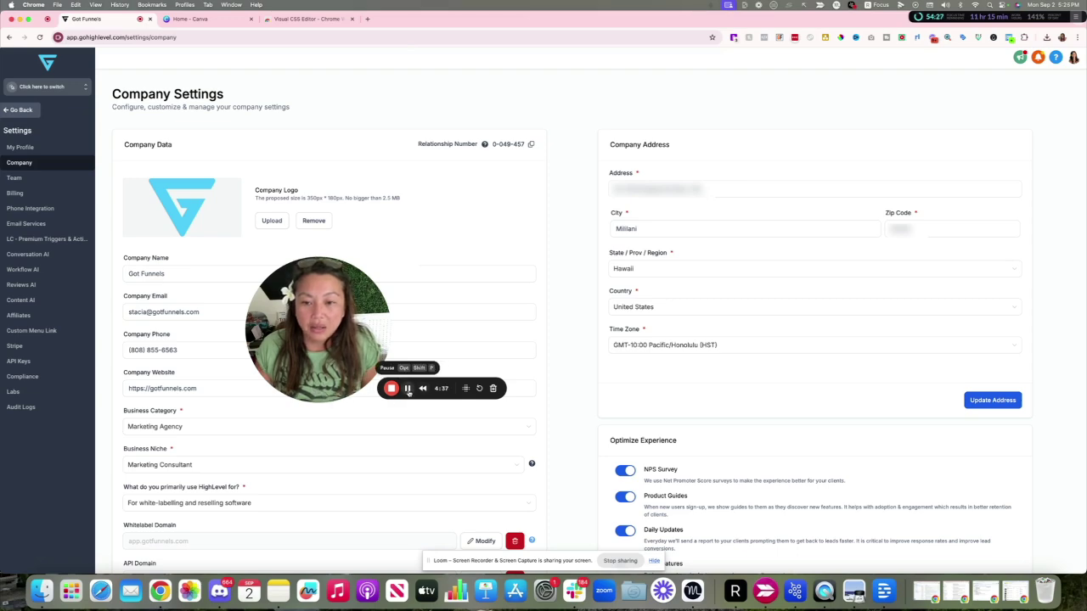
pyautogui.scroll(-5, 461, 310)
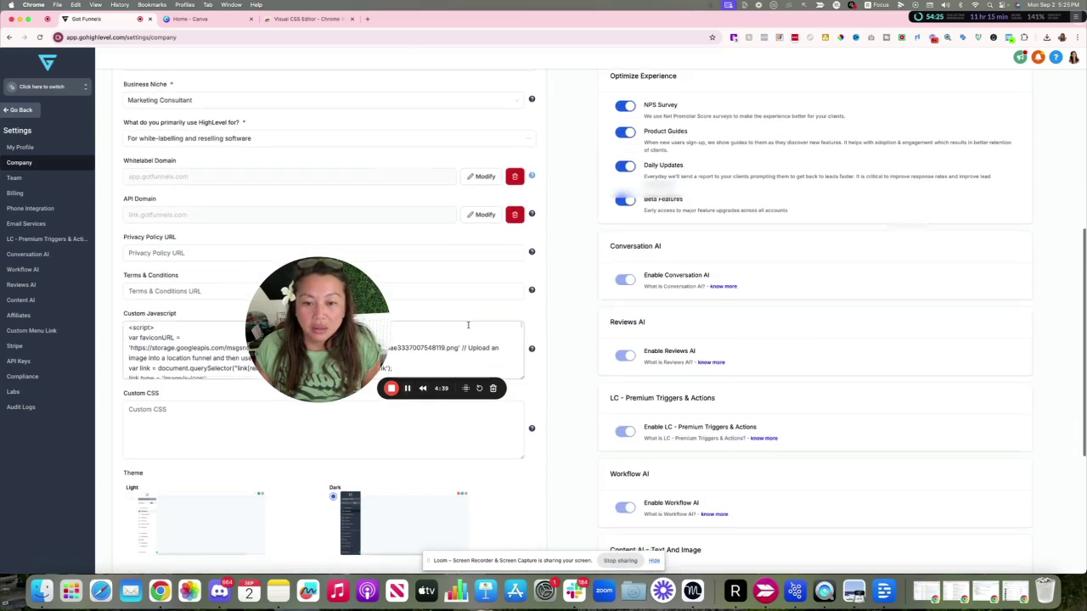
pyautogui.scroll(-3, 468, 324)
pyautogui.scroll(-3, 494, 471)
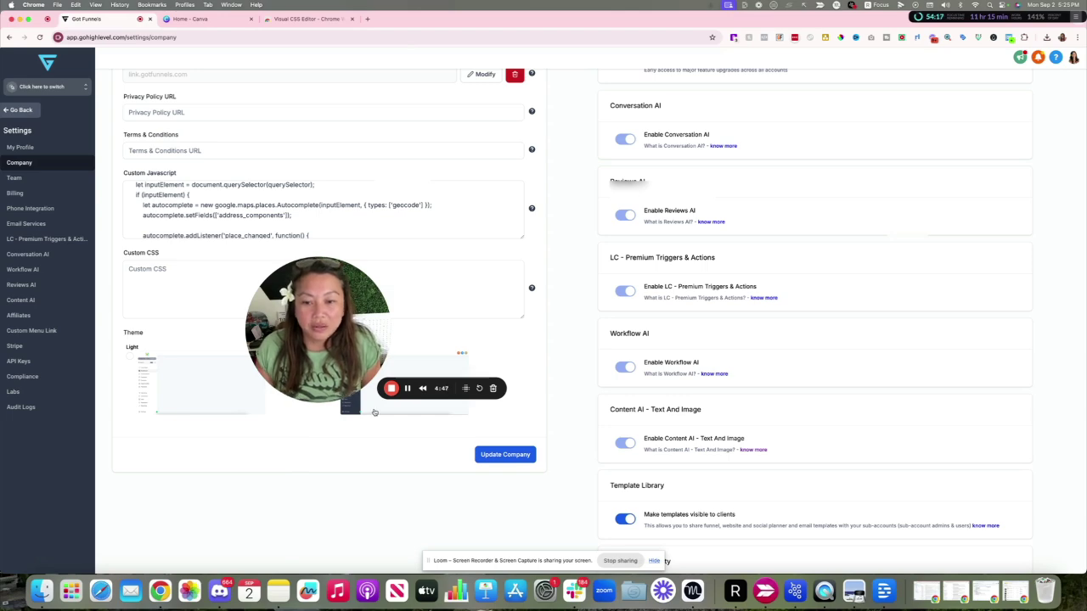
pyautogui.scroll(1, 374, 411)
pyautogui.scroll(10, 374, 412)
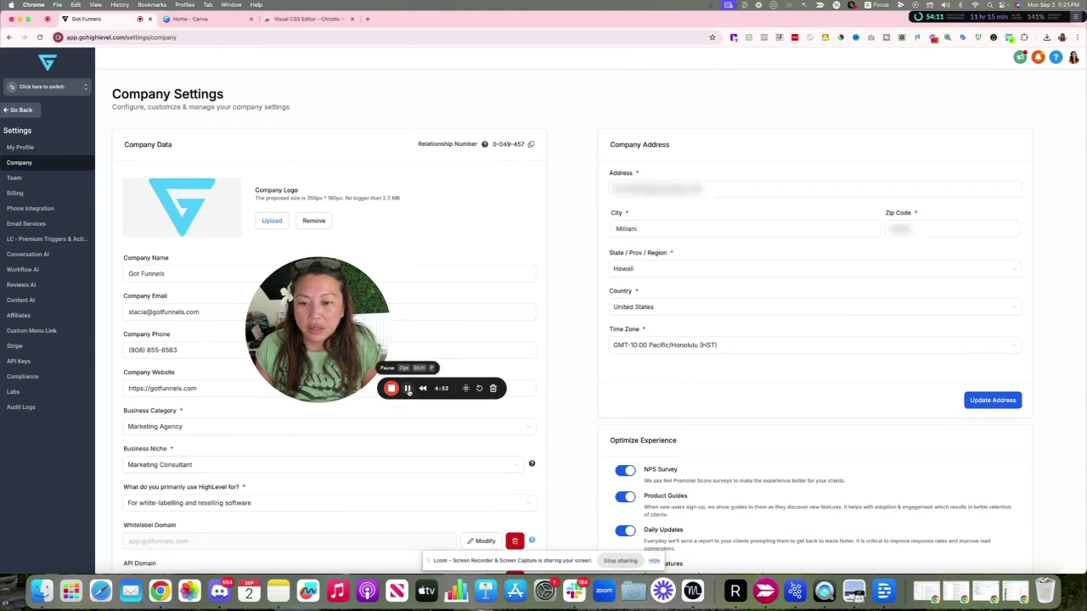
pyautogui.moveTo(465, 388); pyautogui.dragTo(332, 453)
# Try to set an "app" subdomain of the personal domain as the whitelabel domain using manual DNS records, then close the setup.
pyautogui.scroll(-5, 188, 297)
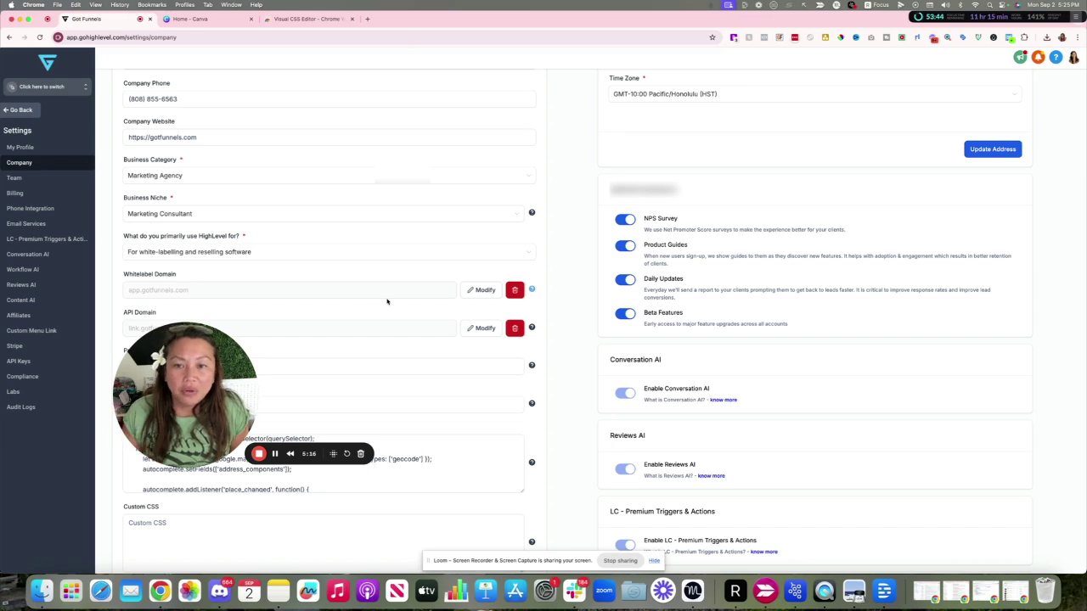
pyautogui.click(472, 290)
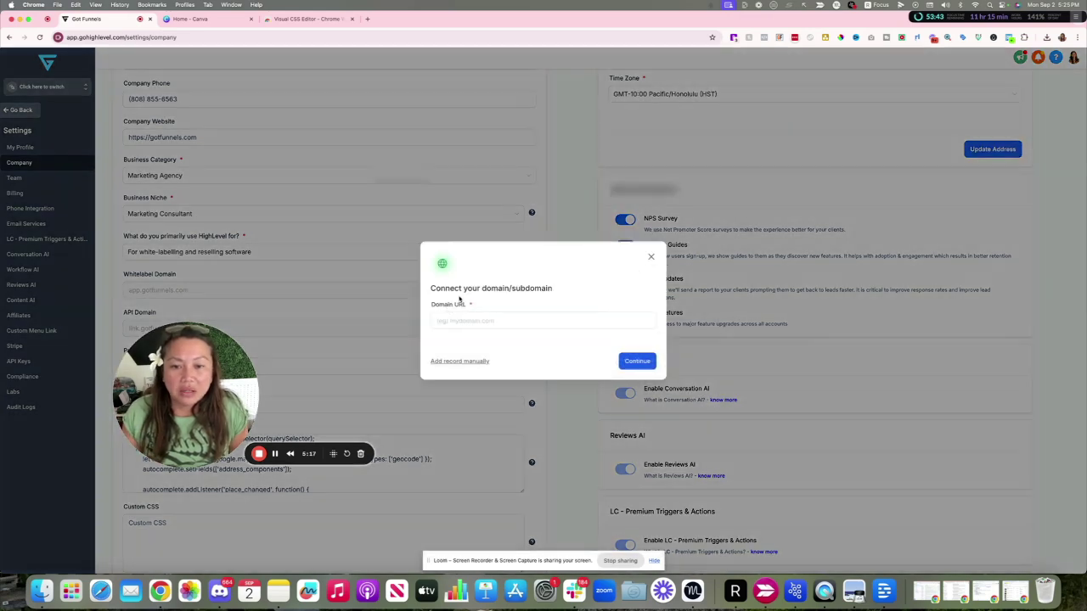
pyautogui.click(463, 363)
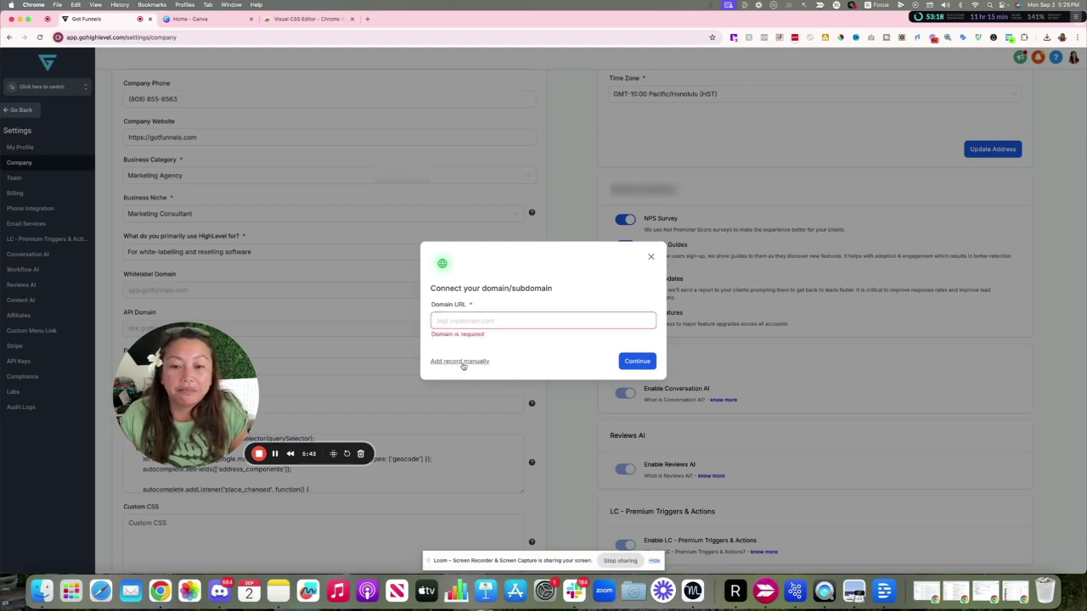
pyautogui.click(466, 319)
pyautogui.write('app.')
pyautogui.write('staciakennedy.com')
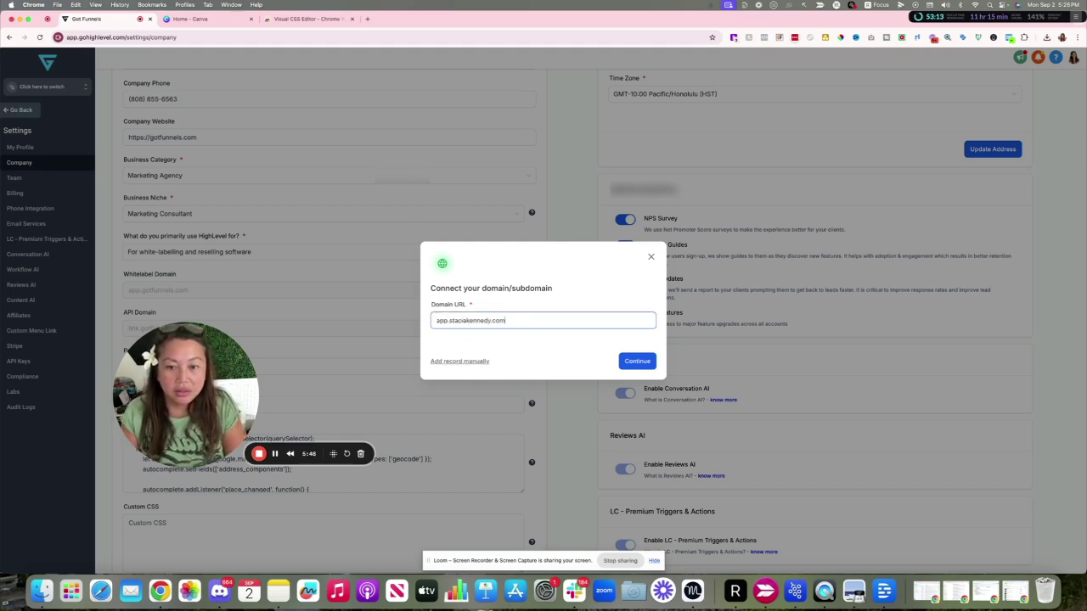
pyautogui.click(445, 362)
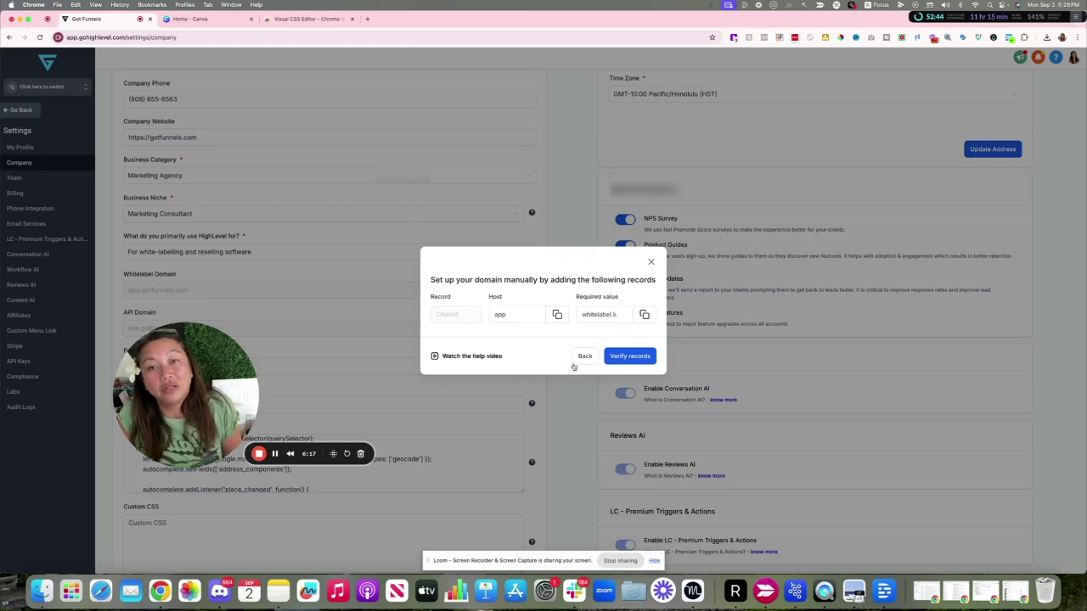
pyautogui.click(627, 358)
pyautogui.click(651, 262)
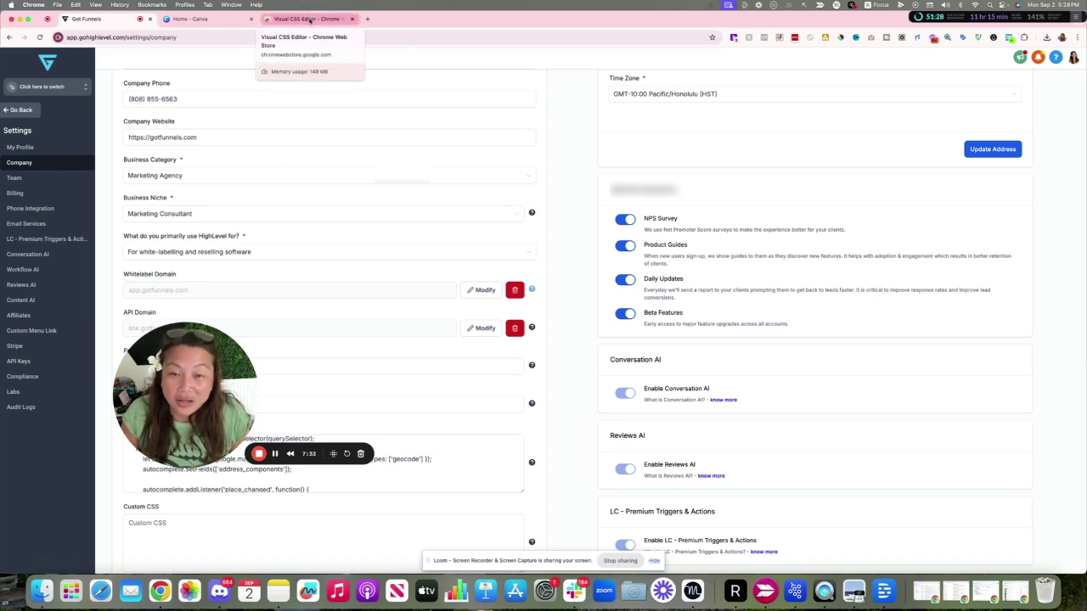
# Switch to the Chrome Web Store page and check that the Visual CSS Editor extension is pinned in the browser.
pyautogui.click(306, 19)
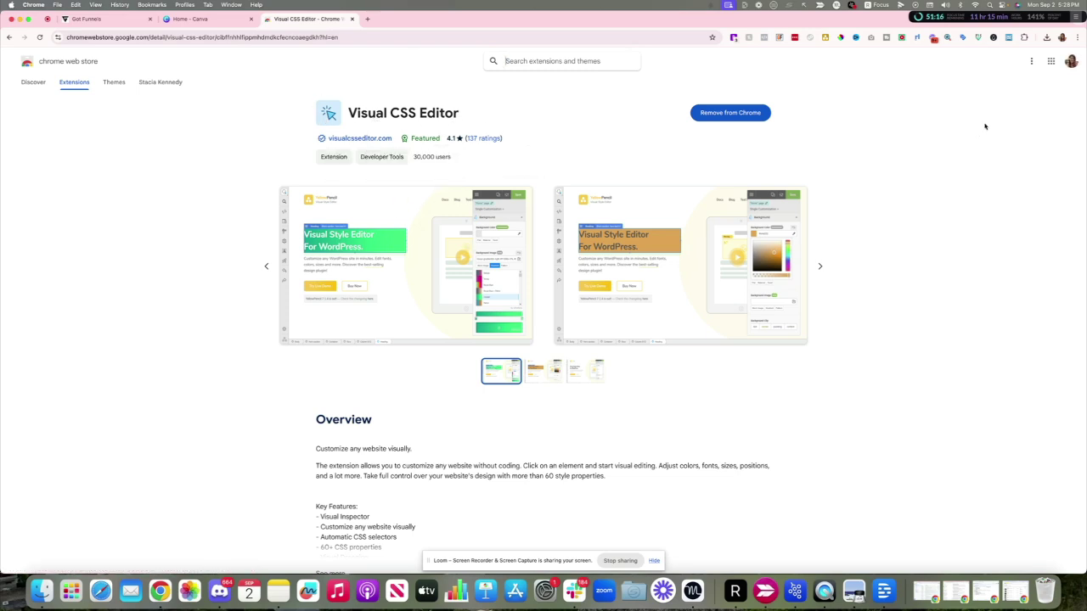
pyautogui.click(1023, 37)
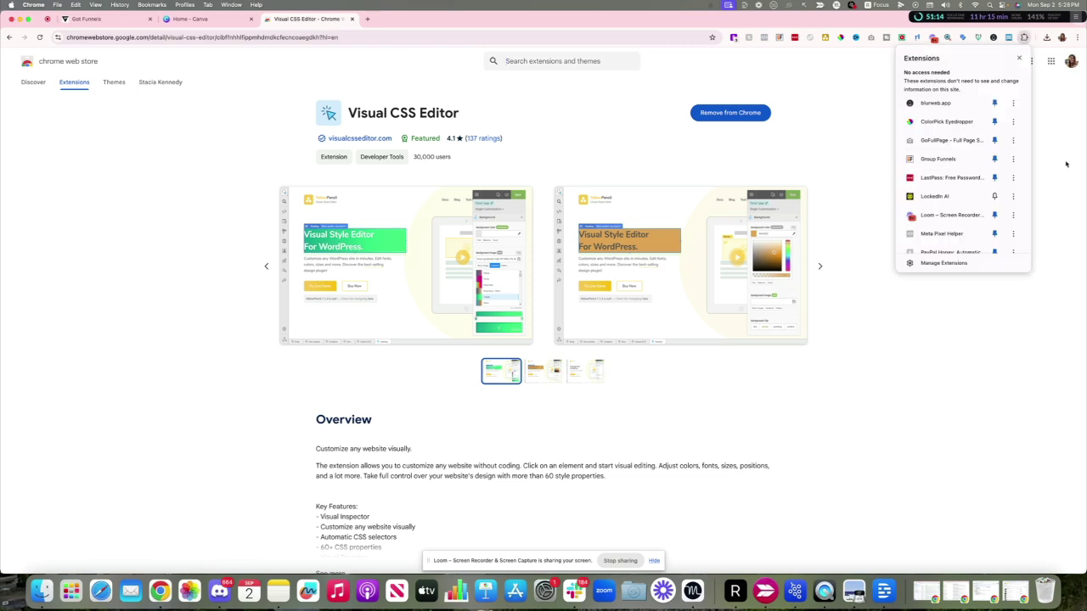
pyautogui.scroll(-10, 933, 161)
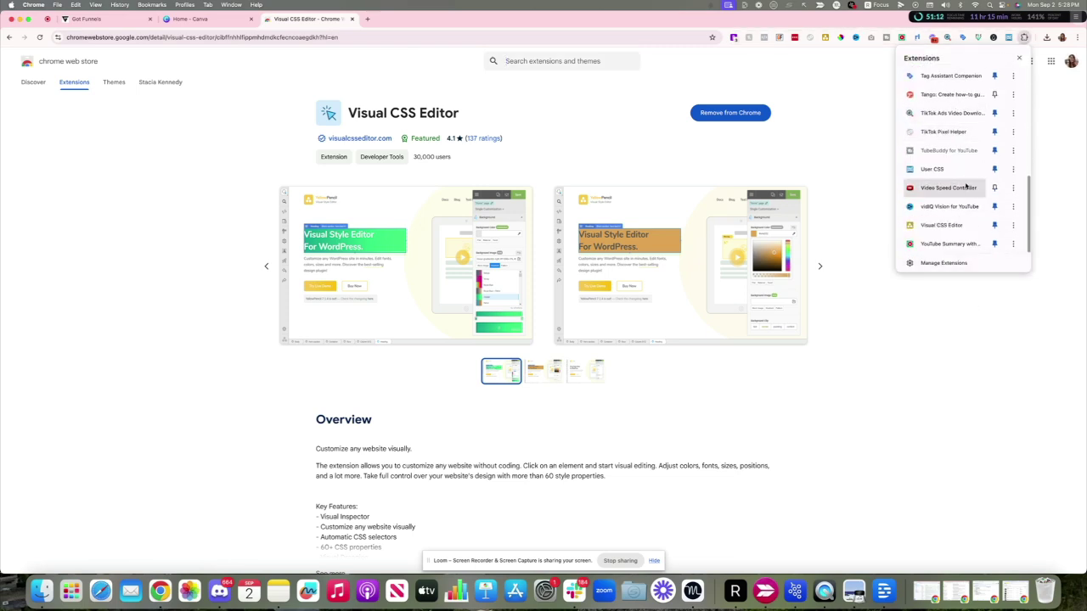
pyautogui.click(996, 225)
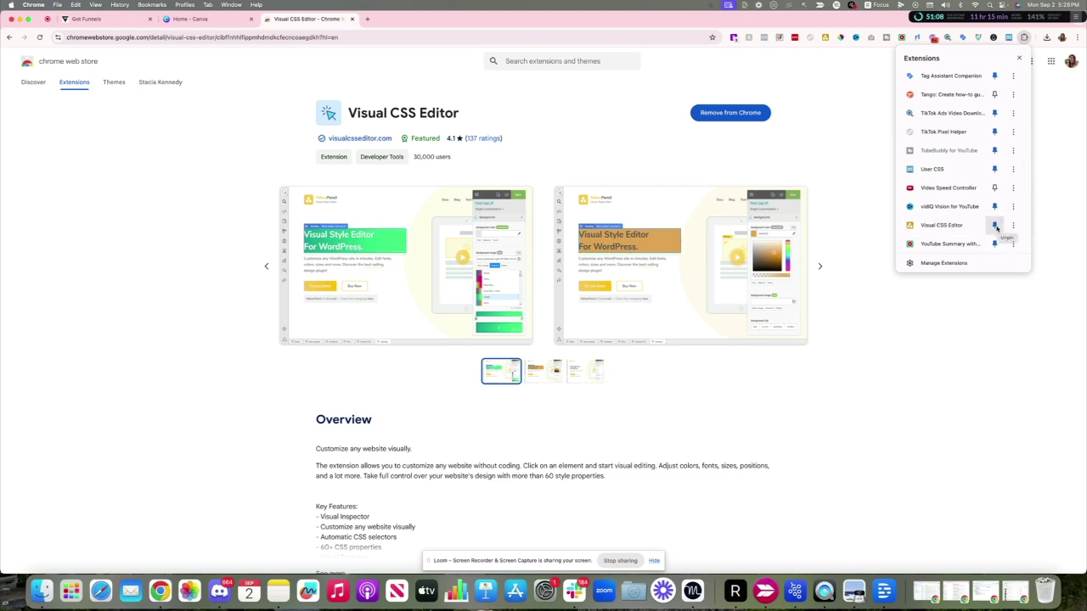
# Launch Visual CSS Editor on the HighLevel company settings page and set the sidebar's background color to #000000.
pyautogui.click(89, 19)
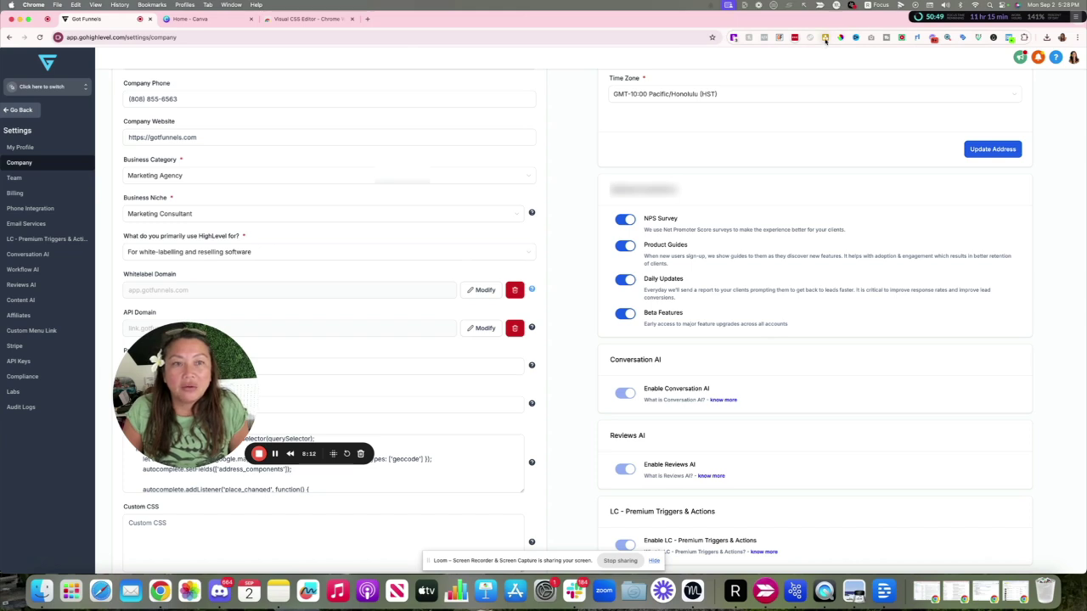
pyautogui.click(824, 40)
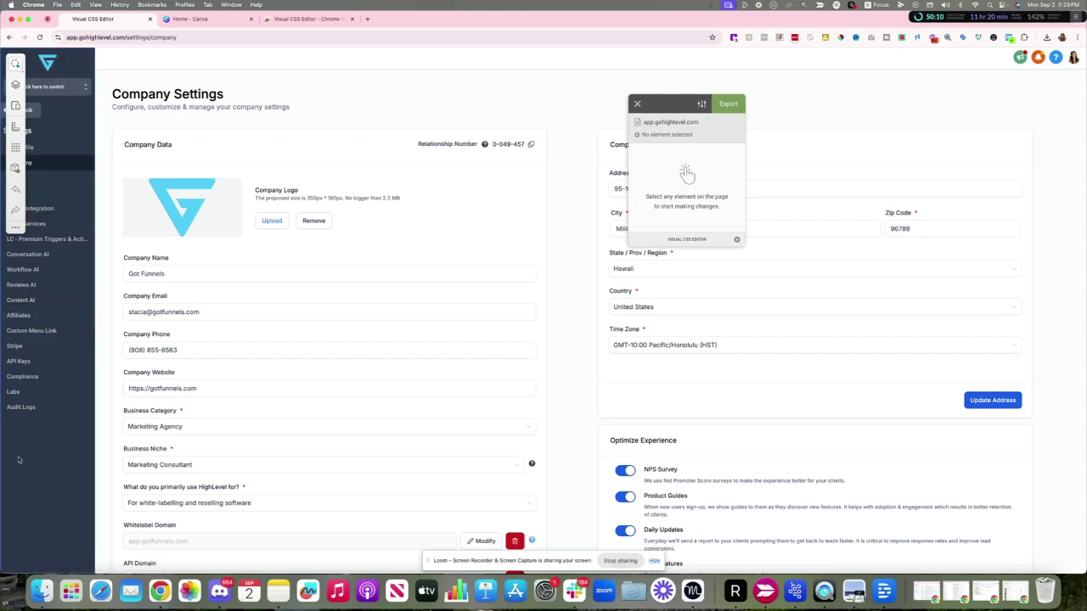
pyautogui.click(19, 459)
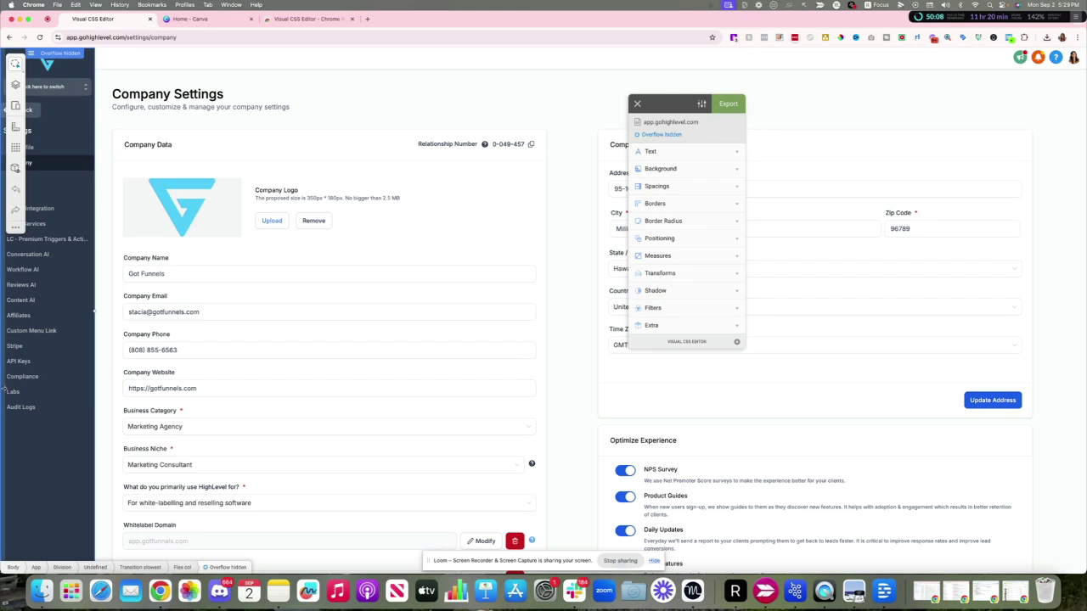
pyautogui.click(662, 169)
pyautogui.click(684, 185)
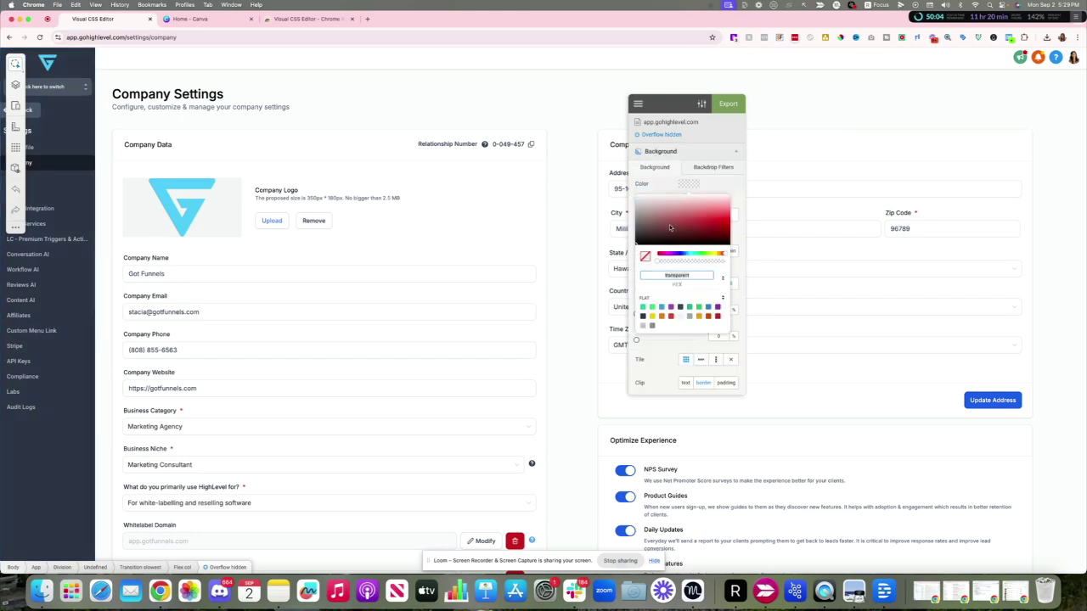
pyautogui.moveTo(669, 228); pyautogui.dragTo(631, 248)
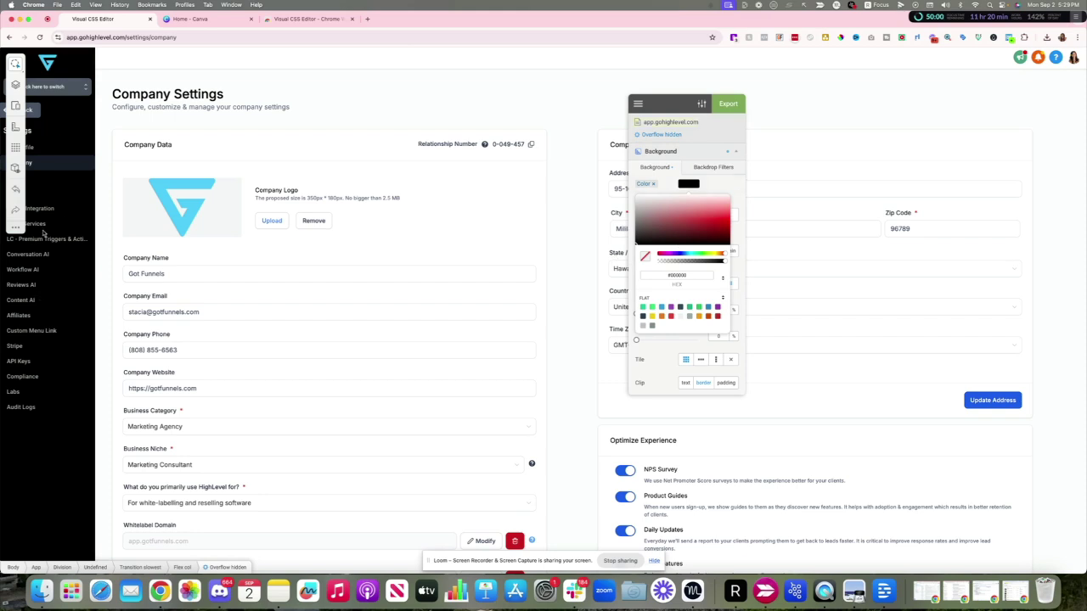
pyautogui.click(726, 190)
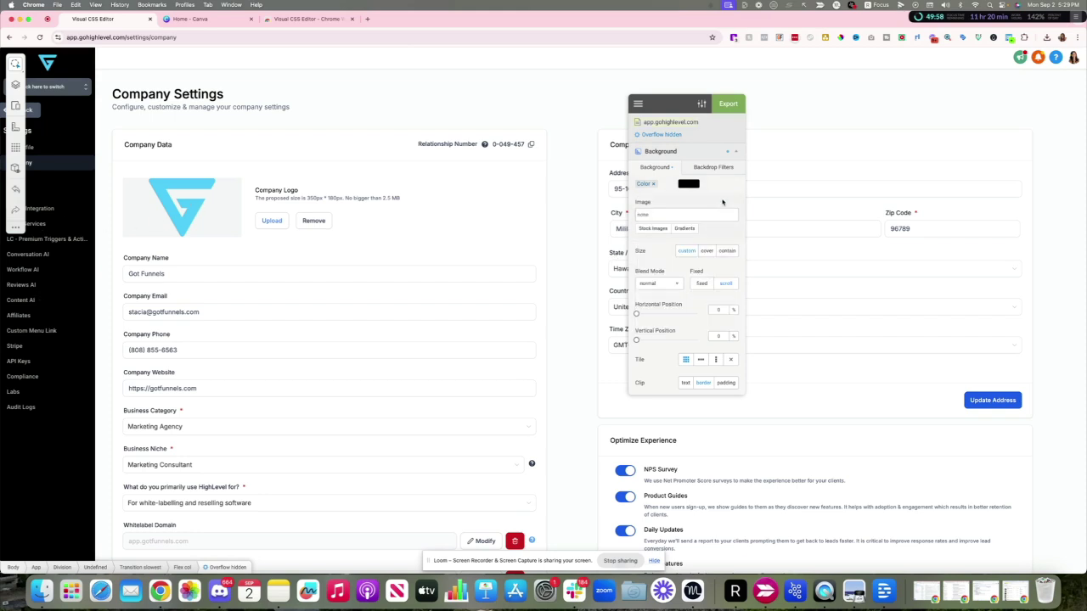
# Try various gradient presets, including Windy, Copper, Skyline and Mango Pulp, as the sidebar's background image.
pyautogui.click(684, 229)
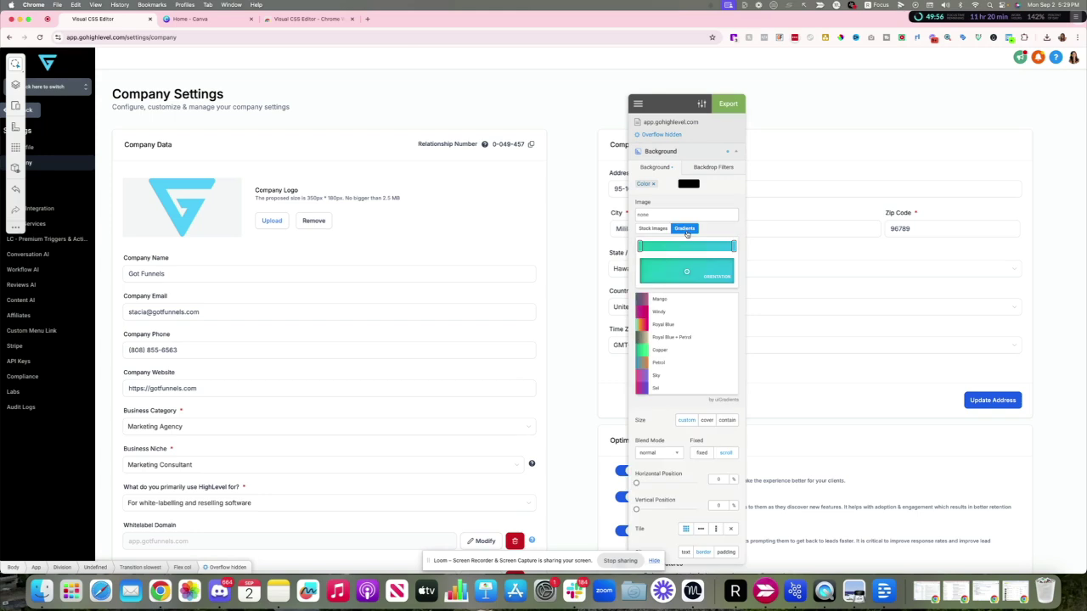
pyautogui.click(659, 311)
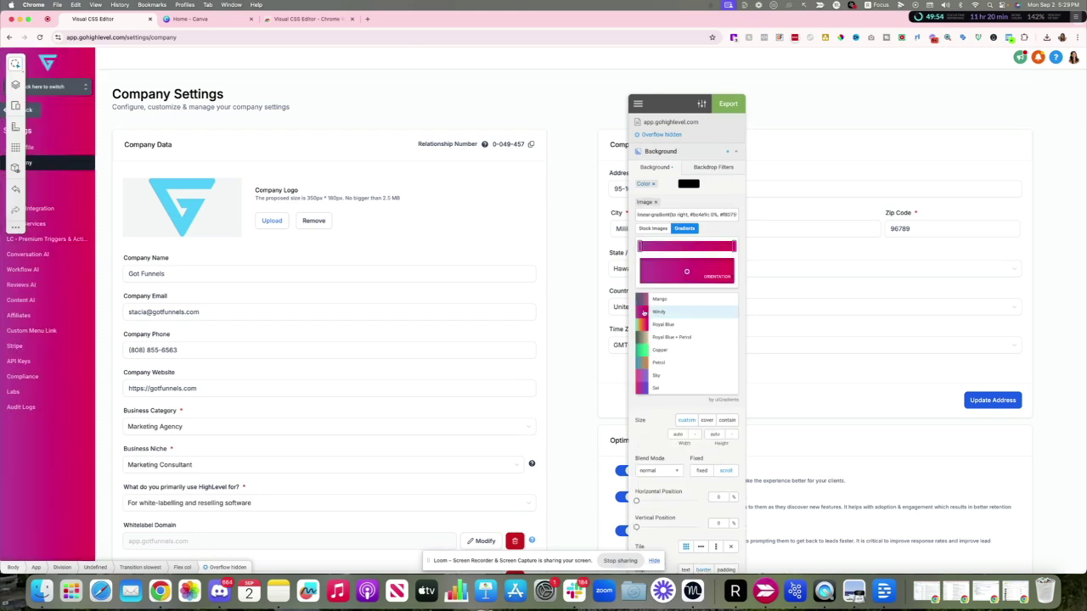
pyautogui.click(659, 349)
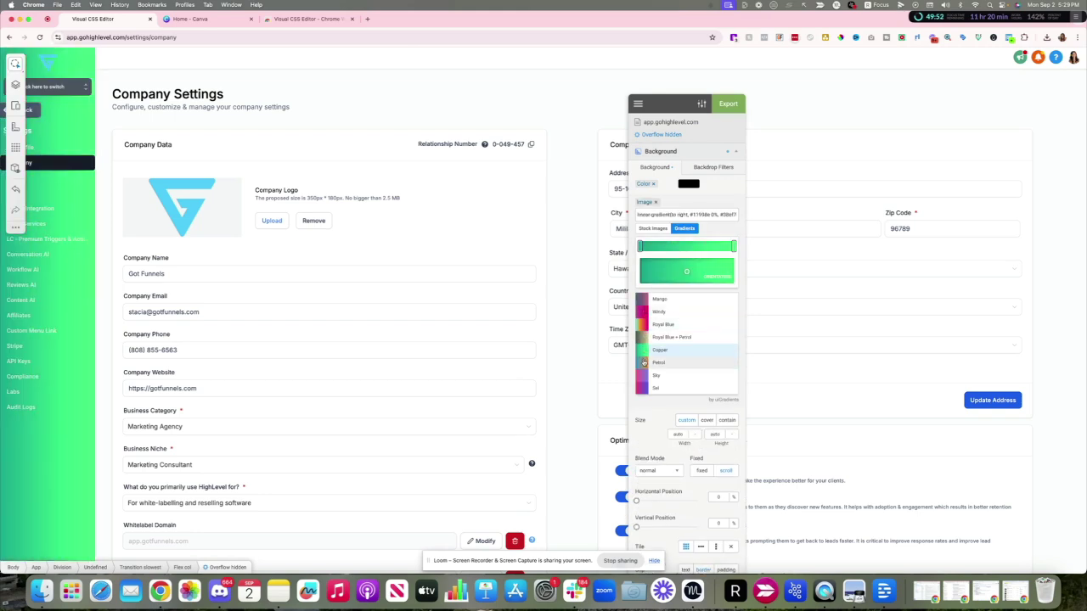
pyautogui.click(659, 363)
pyautogui.scroll(-1, 648, 374)
pyautogui.click(654, 376)
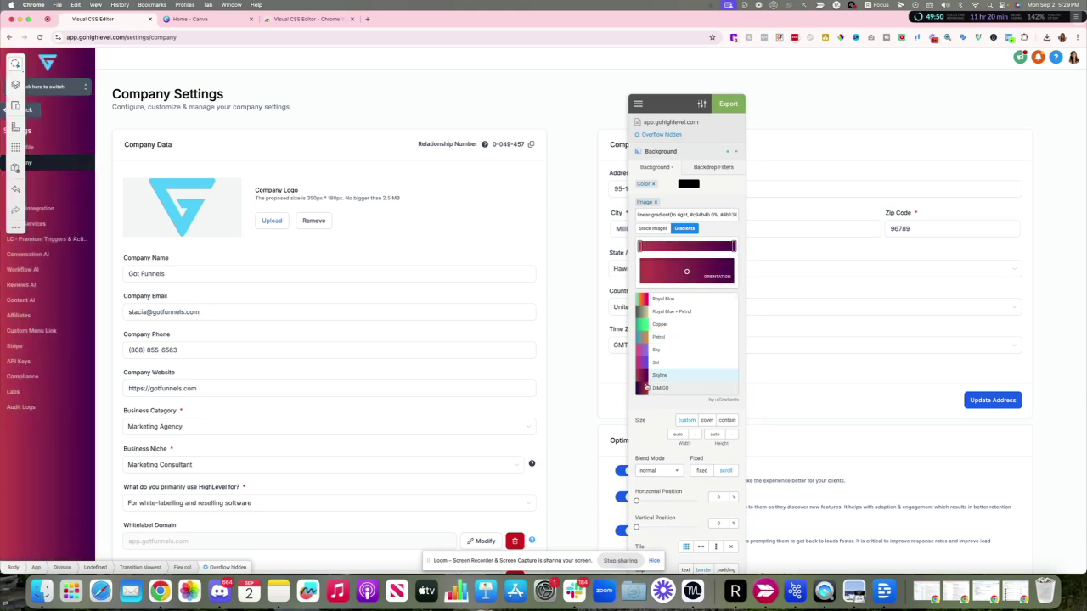
pyautogui.click(654, 387)
pyautogui.scroll(-5, 655, 348)
pyautogui.click(654, 322)
pyautogui.click(657, 335)
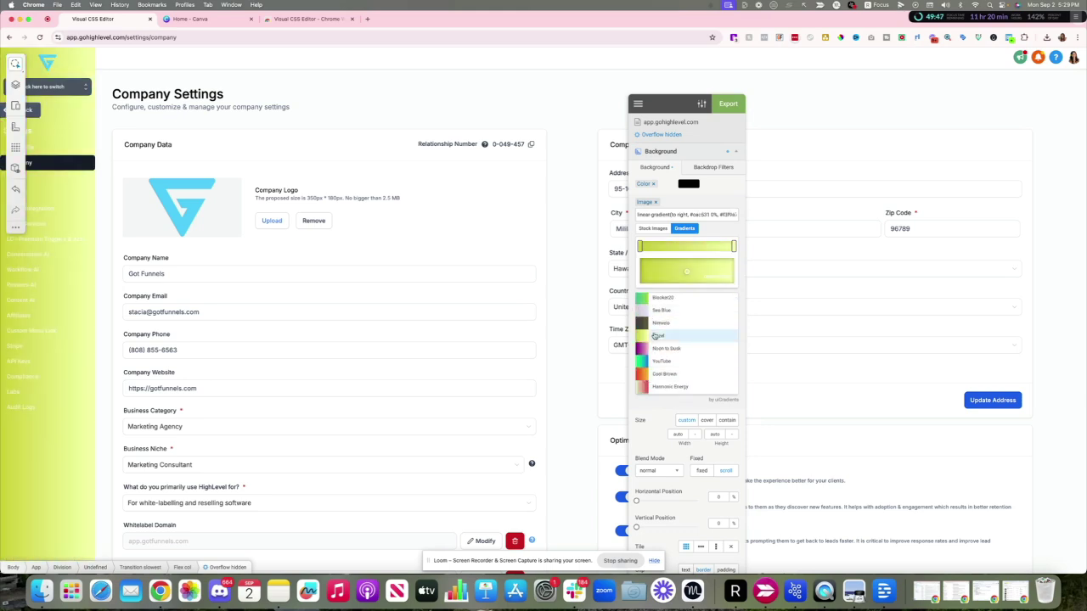
pyautogui.click(652, 361)
pyautogui.scroll(-3, 653, 363)
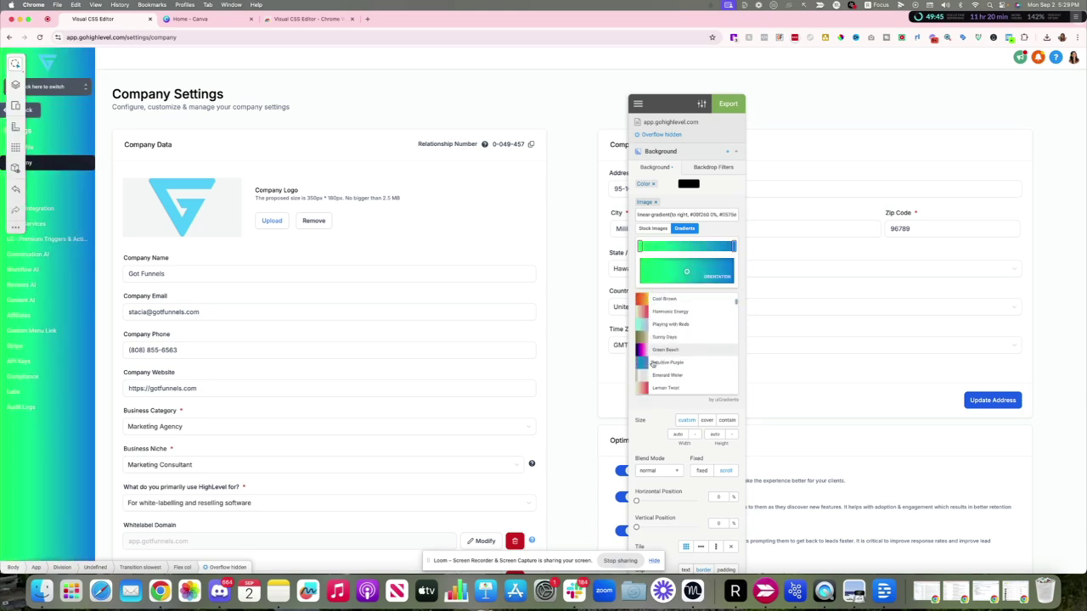
pyautogui.click(653, 361)
pyautogui.scroll(-3, 653, 365)
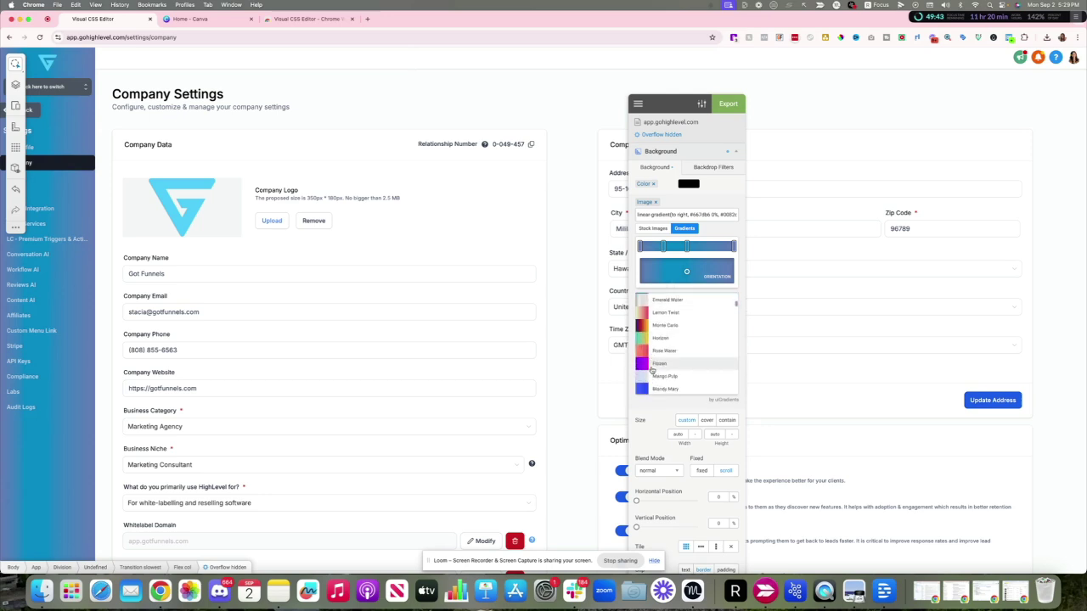
pyautogui.click(652, 363)
pyautogui.click(651, 374)
pyautogui.scroll(-3, 649, 371)
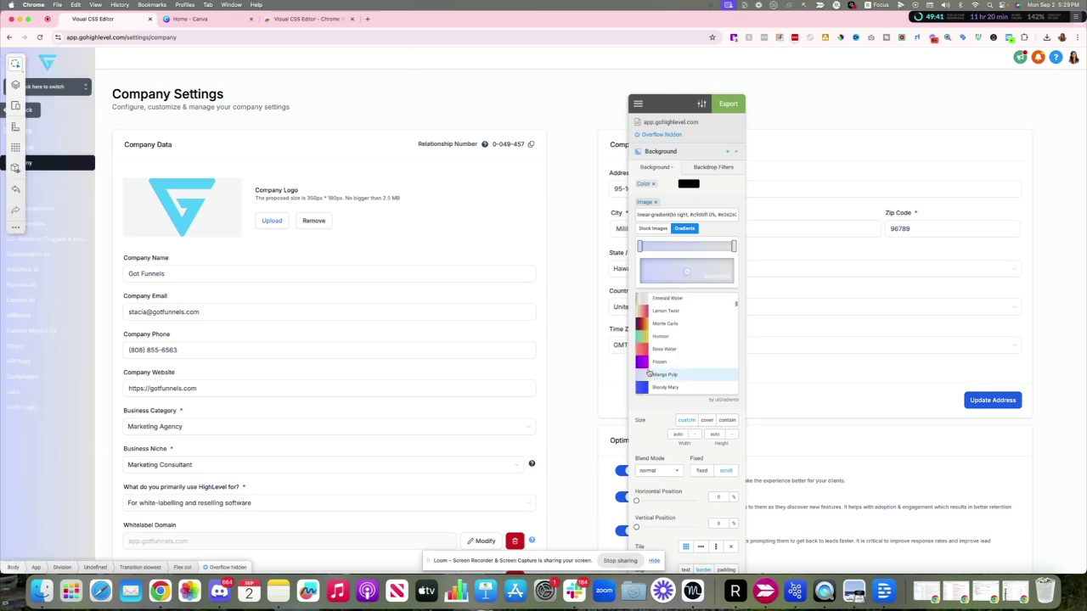
pyautogui.click(645, 369)
pyautogui.click(647, 358)
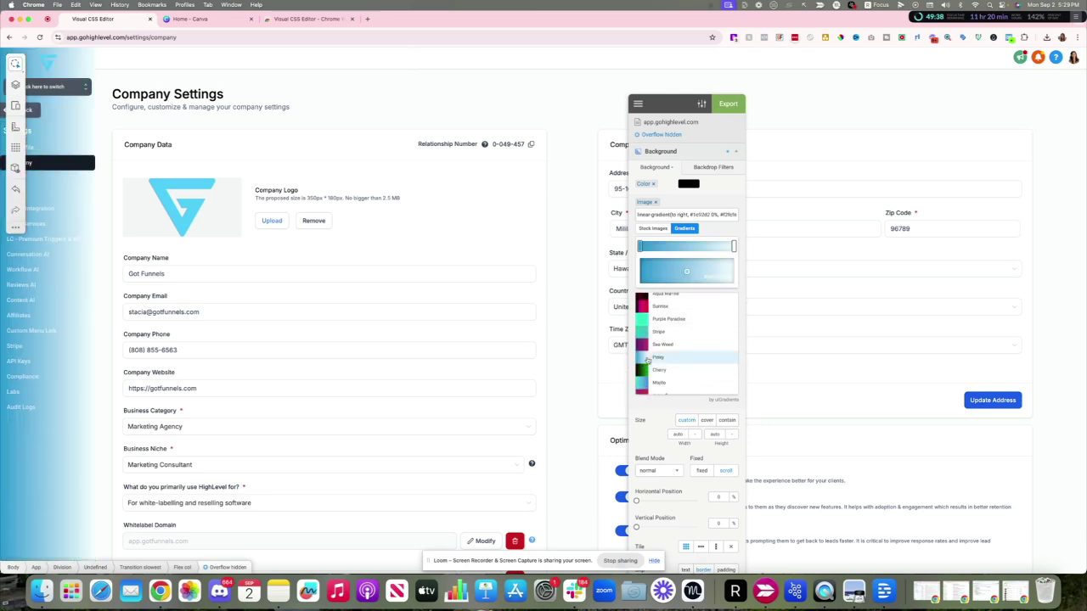
pyautogui.scroll(-2, 652, 351)
pyautogui.scroll(-5, 655, 360)
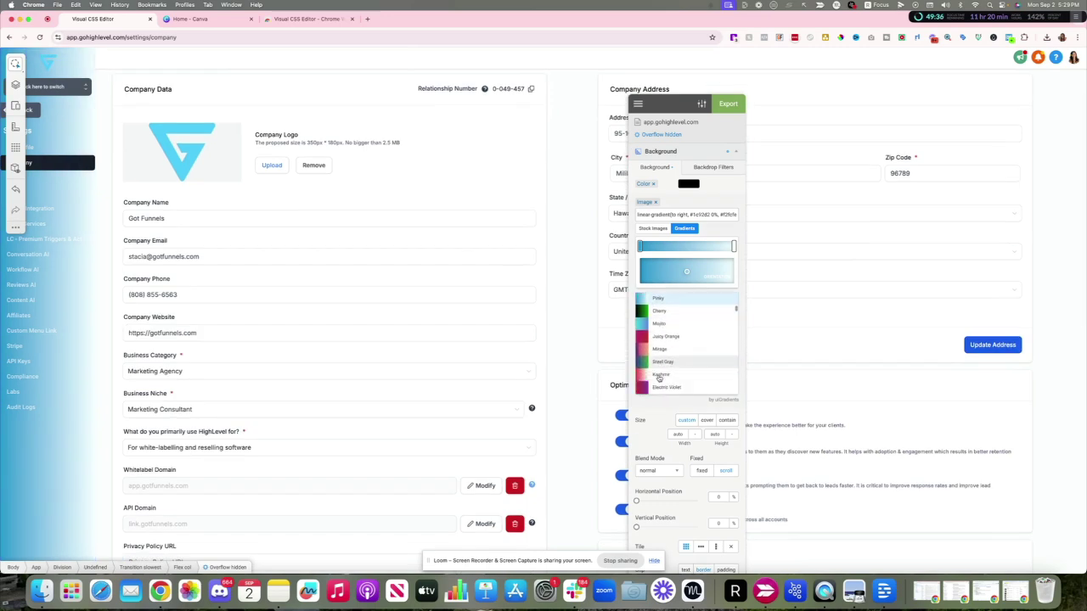
pyautogui.scroll(-5, 661, 373)
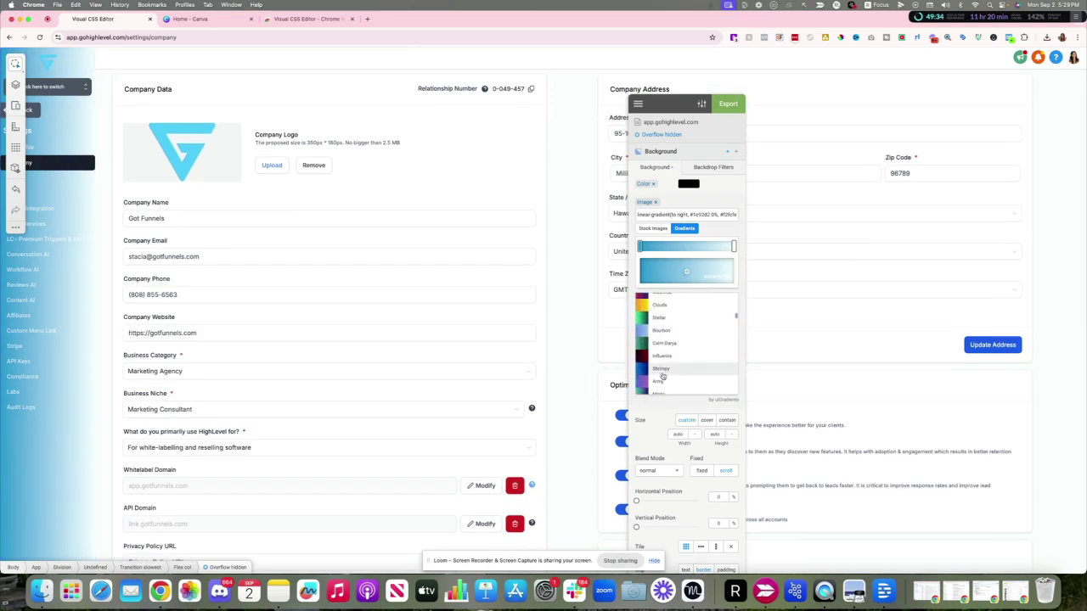
pyautogui.click(652, 371)
pyautogui.scroll(-5, 661, 366)
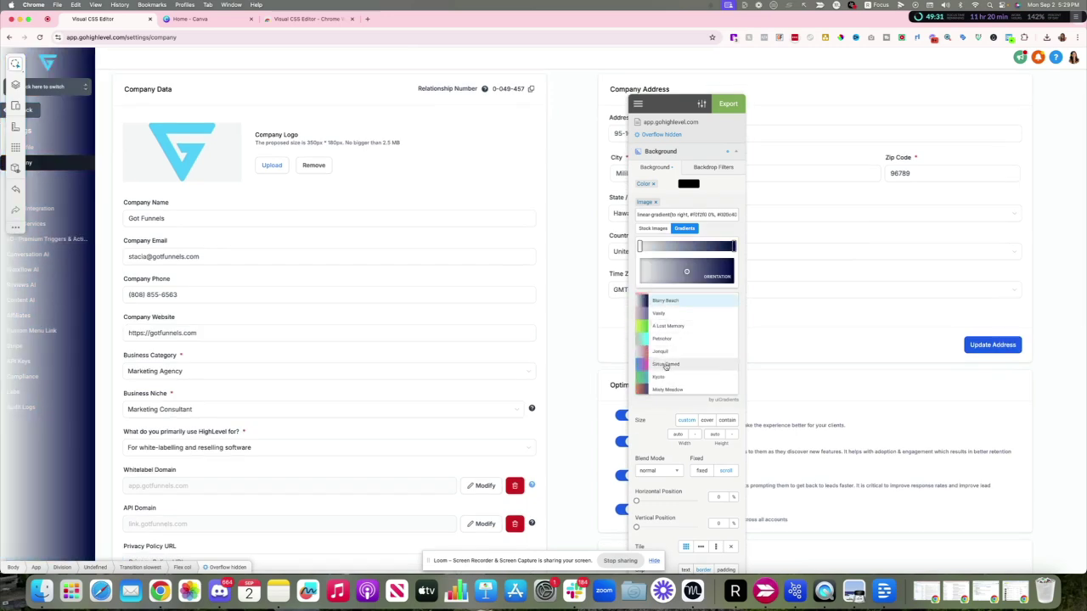
pyautogui.click(661, 346)
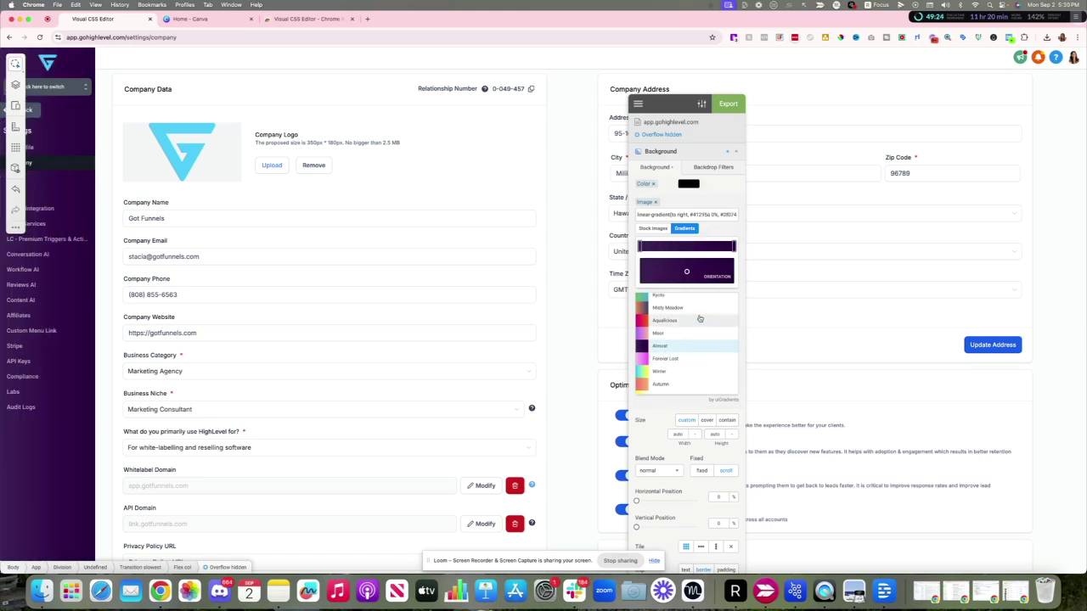
# Collapse the gradient options and remove the gradient image from the sidebar's background.
pyautogui.click(692, 229)
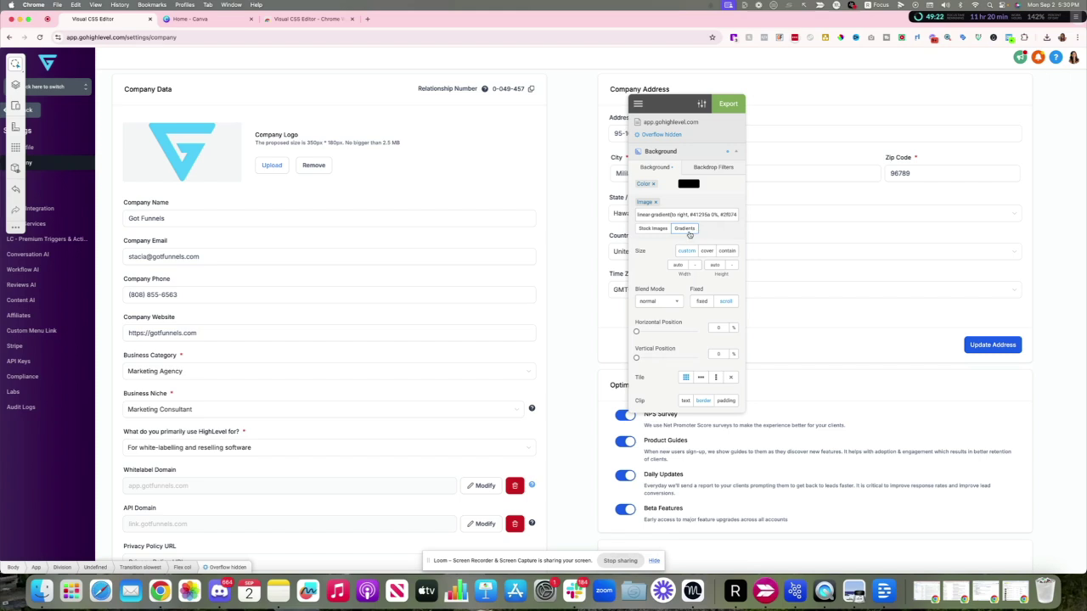
pyautogui.click(692, 187)
pyautogui.click(660, 188)
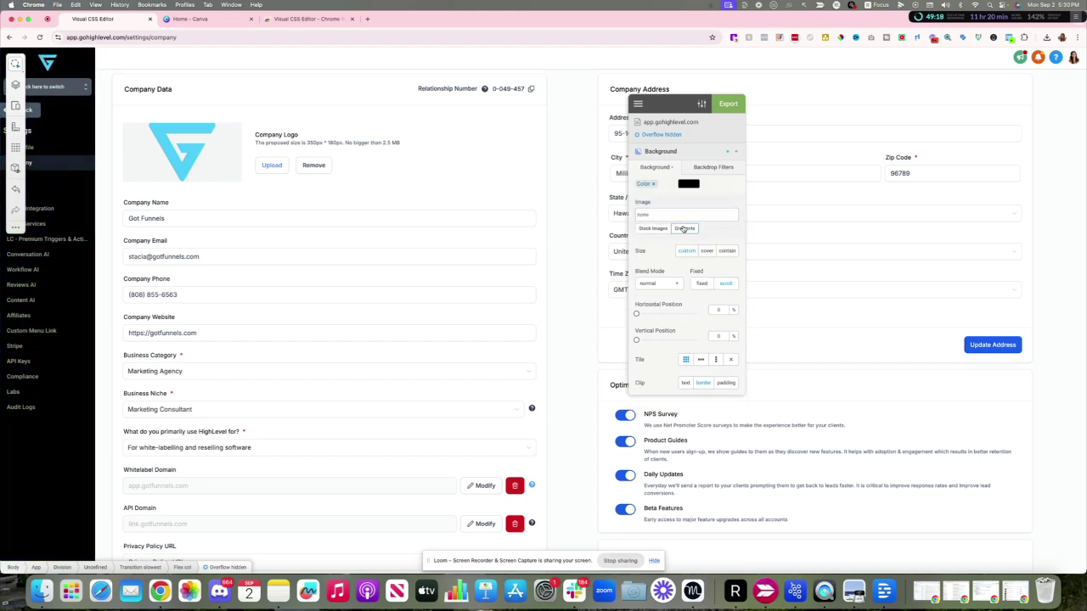
# Export the sidebar's CSS code from Visual CSS Editor and copy all of it.
pyautogui.click(728, 104)
pyautogui.moveTo(466, 203); pyautogui.dragTo(419, 174)
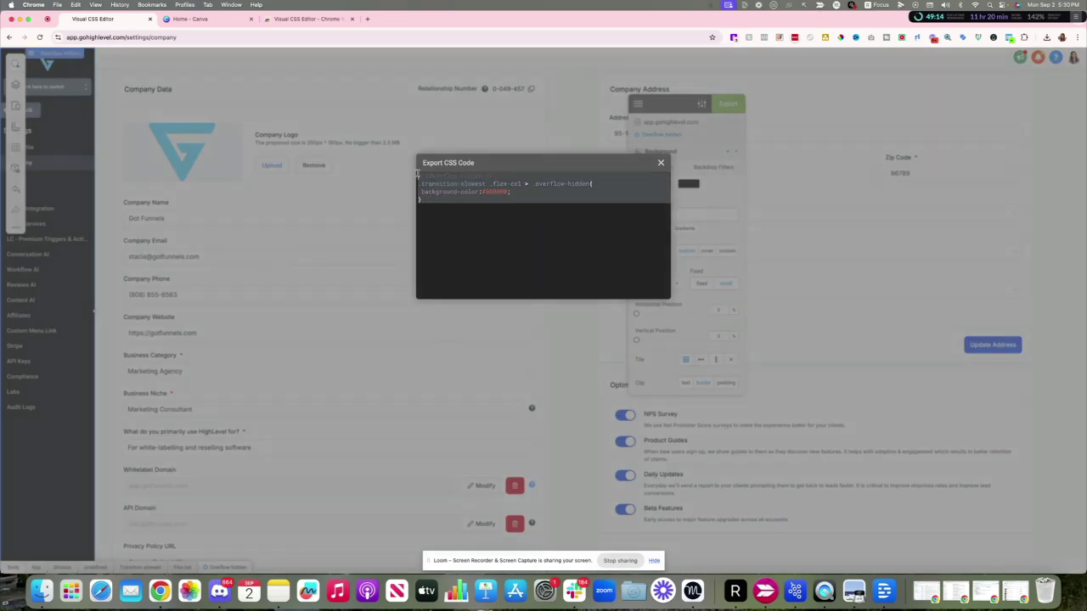
pyautogui.rightClick(438, 179)
pyautogui.click(468, 255)
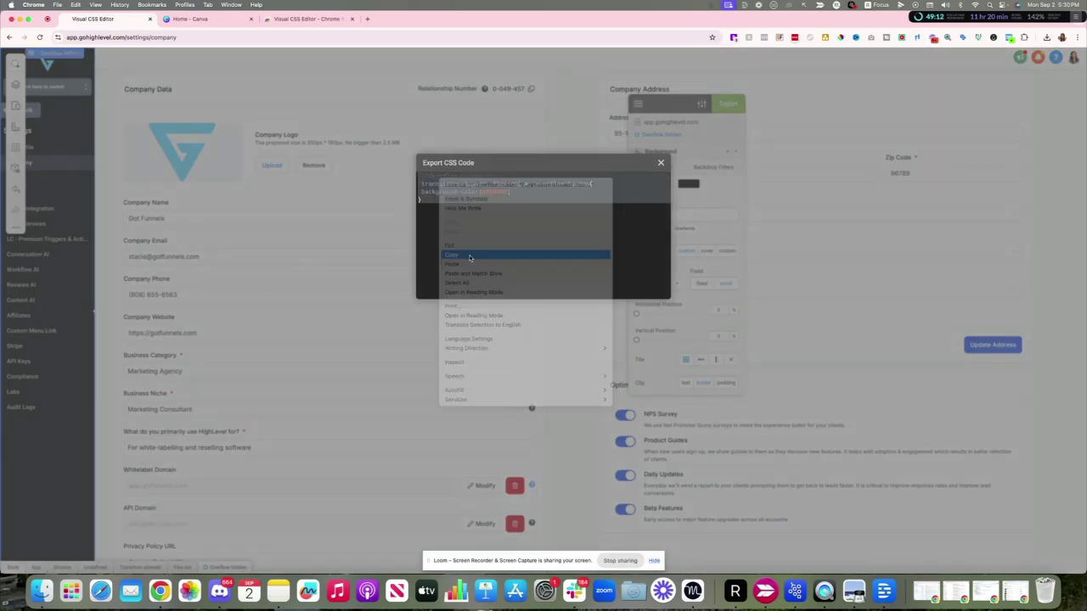
# Paste the exported sidebar CSS into the company's Custom CSS field and update the company settings.
pyautogui.click(334, 264)
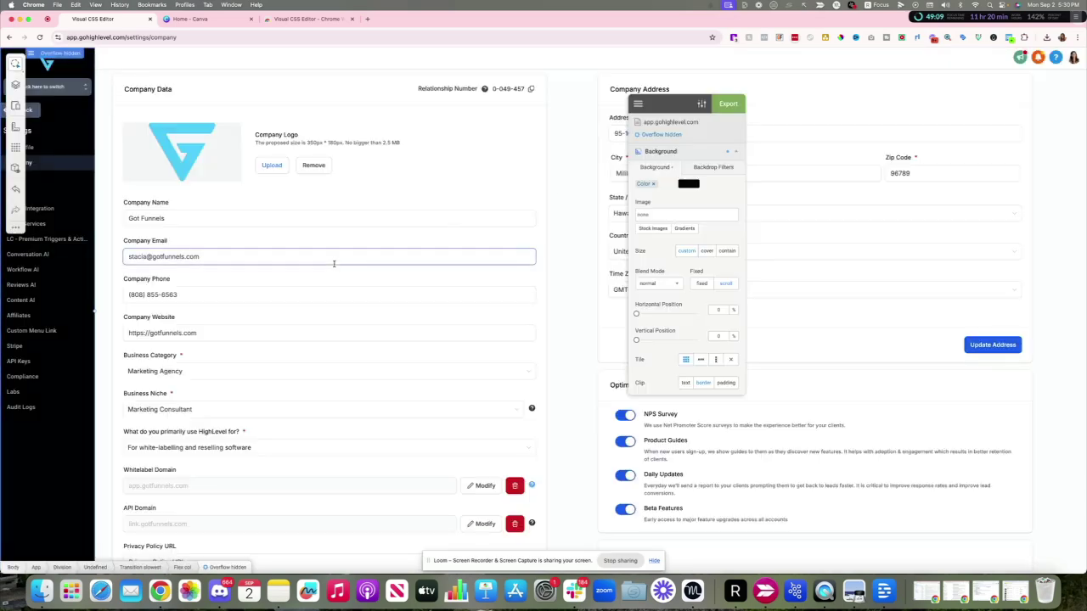
pyautogui.click(313, 297)
pyautogui.scroll(-5, 316, 302)
pyautogui.scroll(-3, 320, 304)
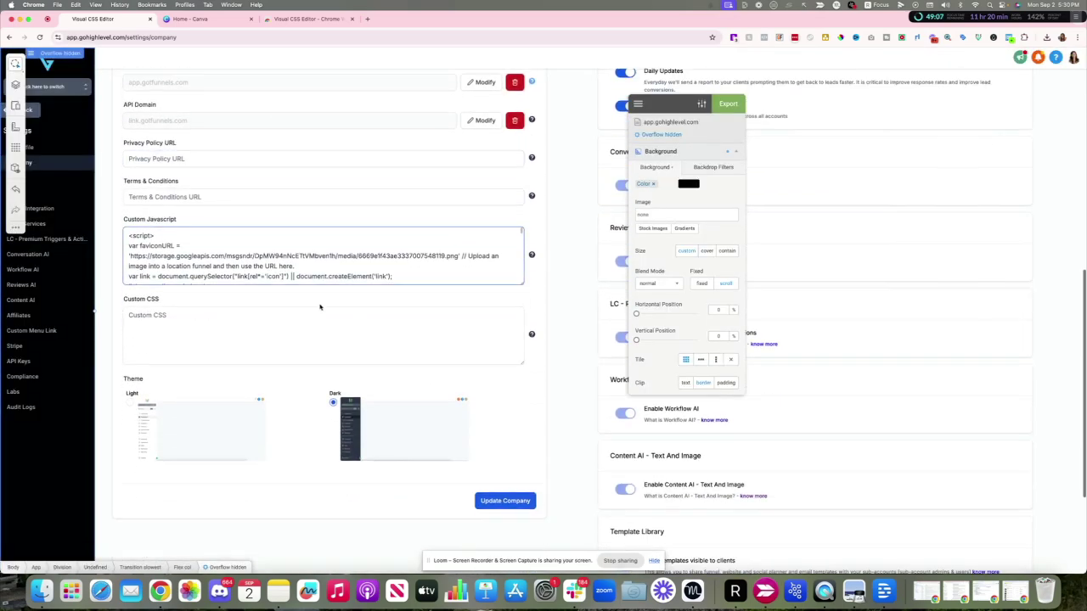
pyautogui.click(160, 325)
pyautogui.rightClick(155, 318)
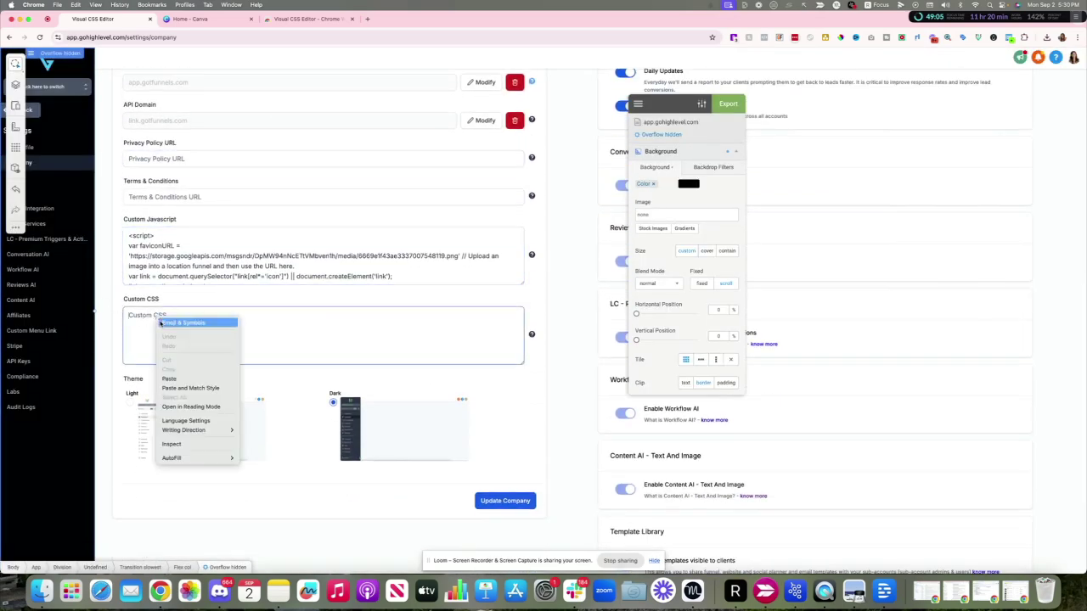
pyautogui.click(181, 377)
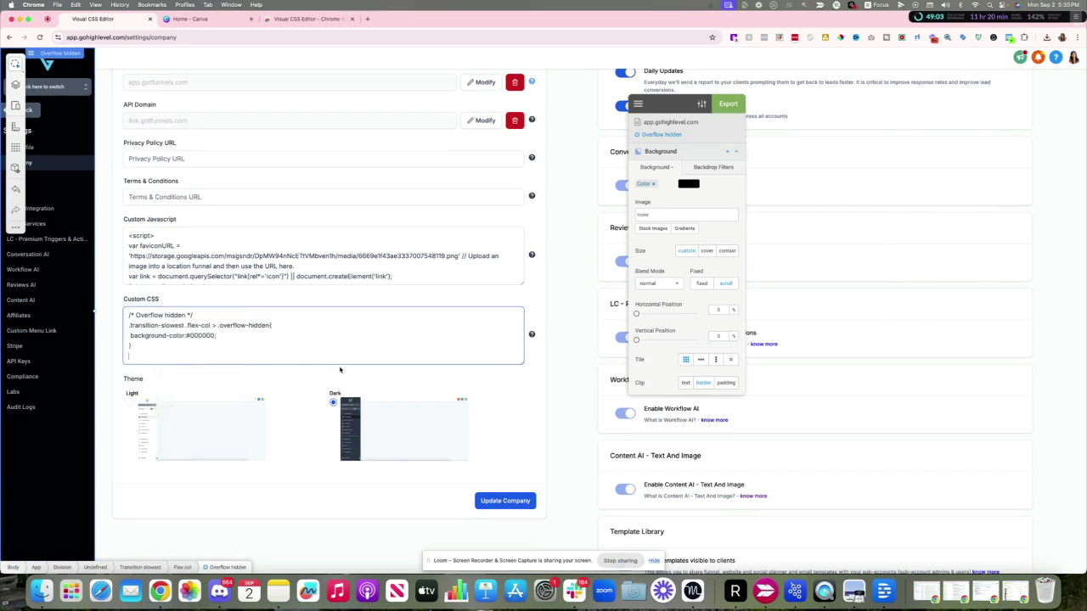
pyautogui.click(504, 503)
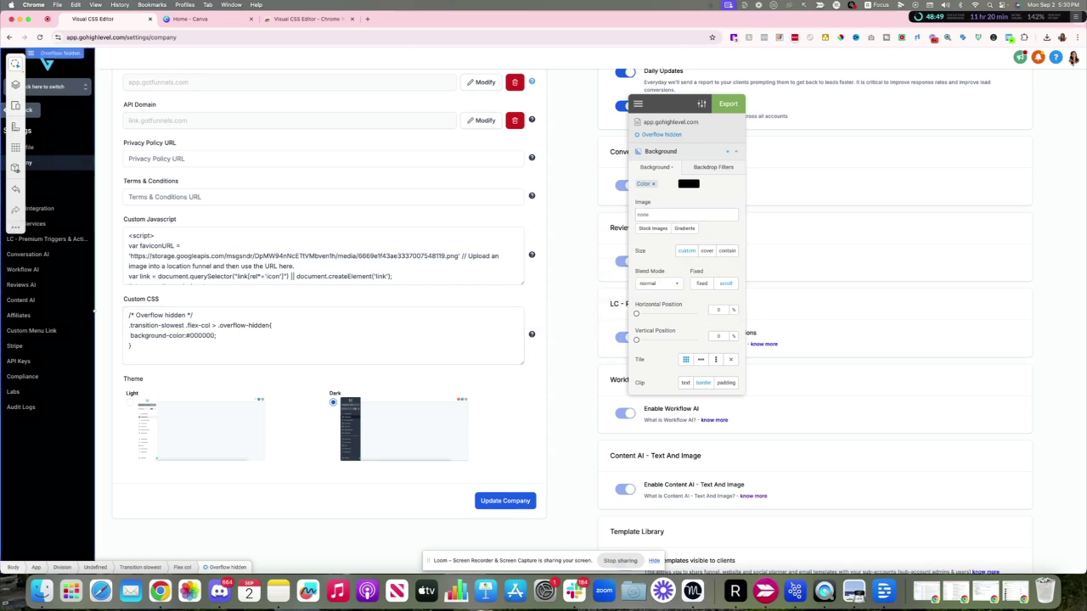
# Close Visual CSS Editor, check the saved Custom CSS in the company settings and return to the Agency Dashboard.
pyautogui.press('Escape')
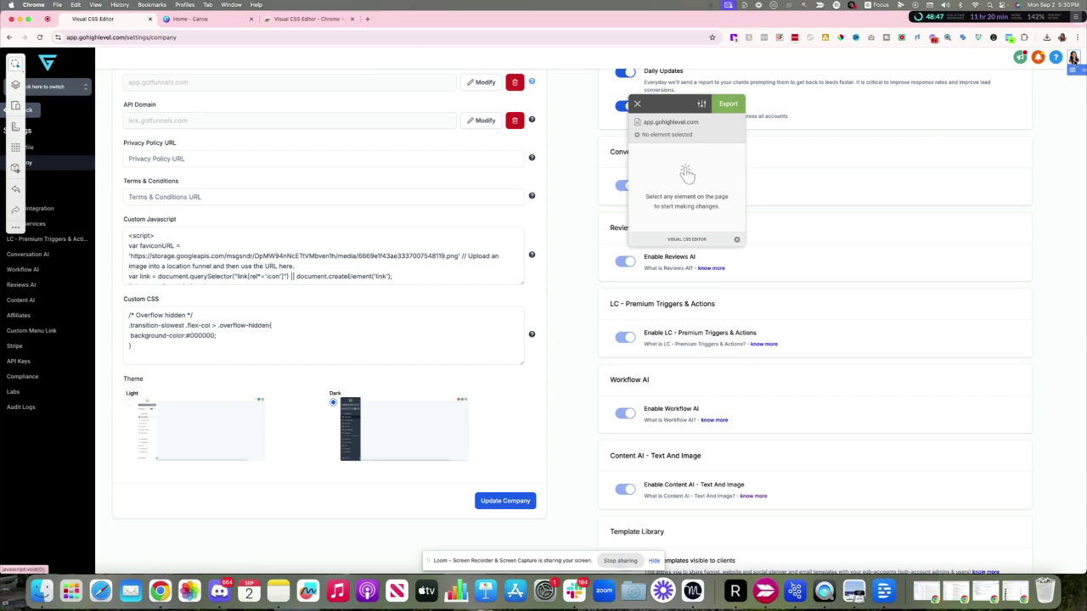
pyautogui.click(636, 104)
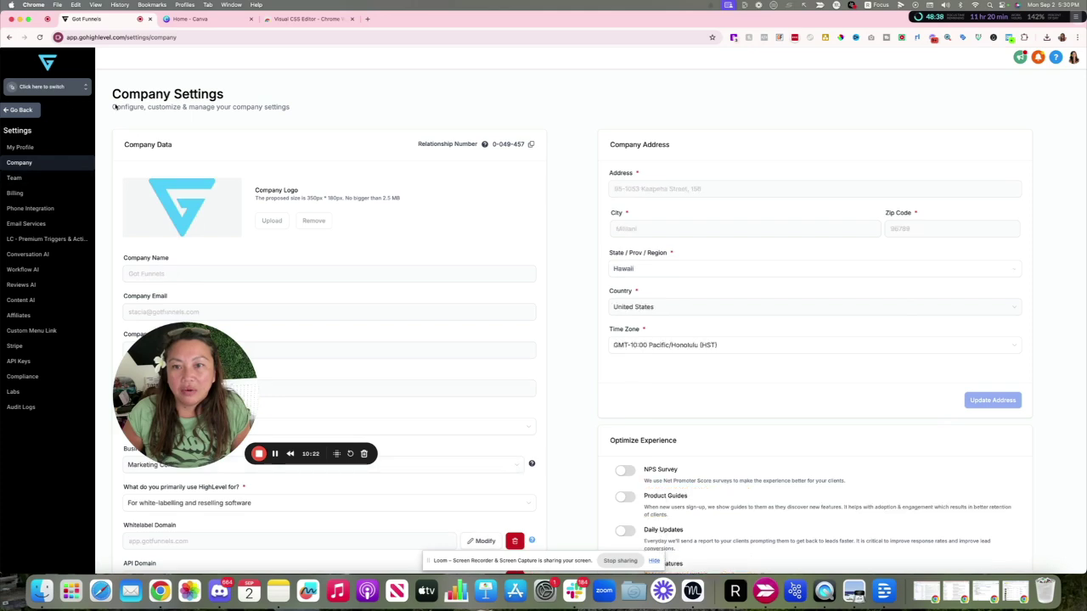
pyautogui.scroll(-5, 614, 266)
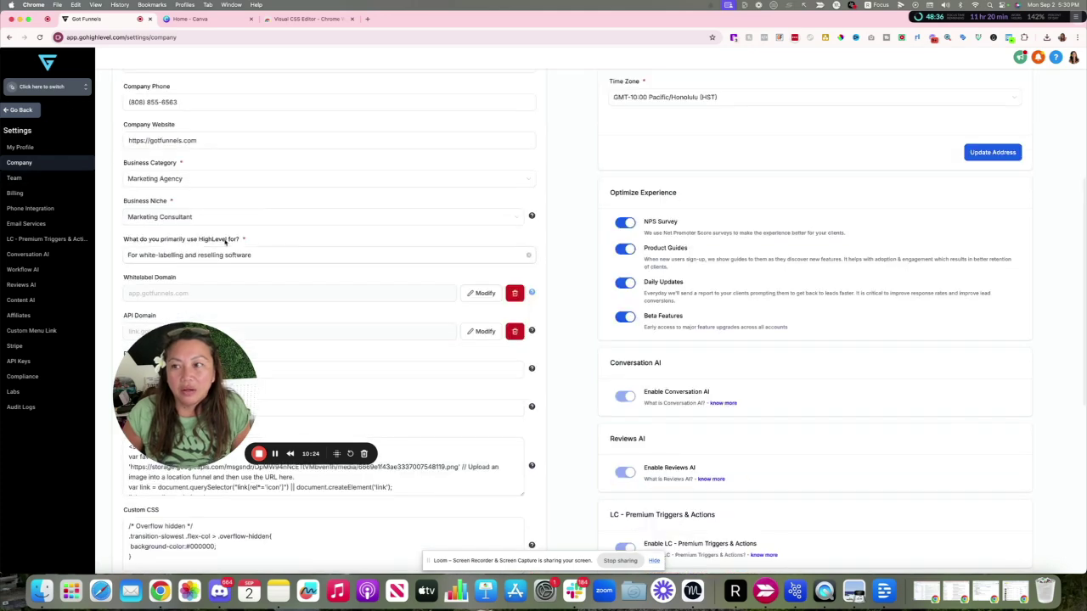
pyautogui.click(13, 110)
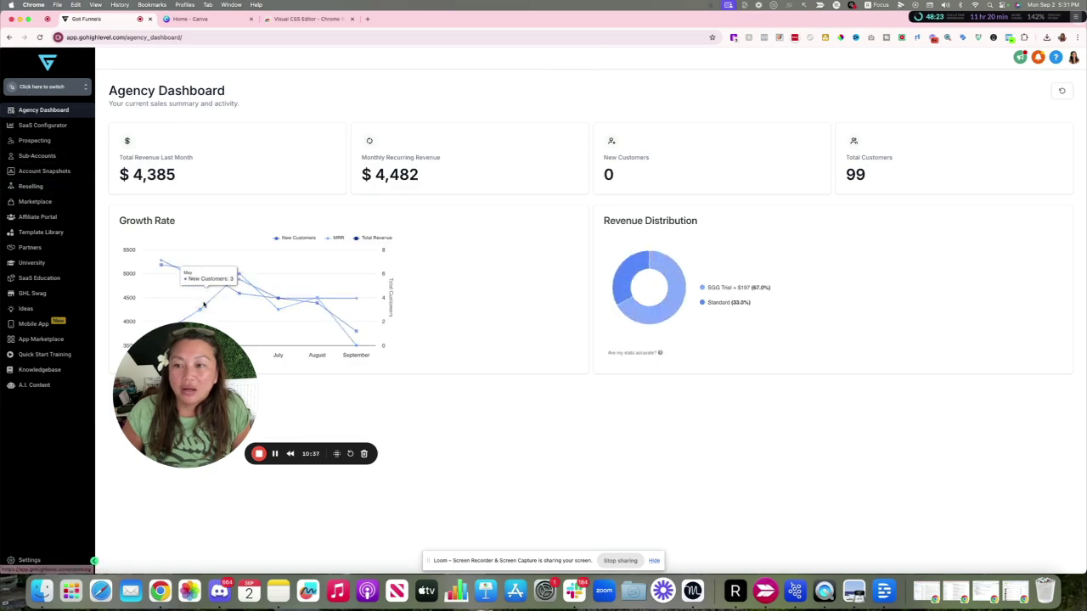
pyautogui.moveTo(218, 369); pyautogui.dragTo(438, 180)
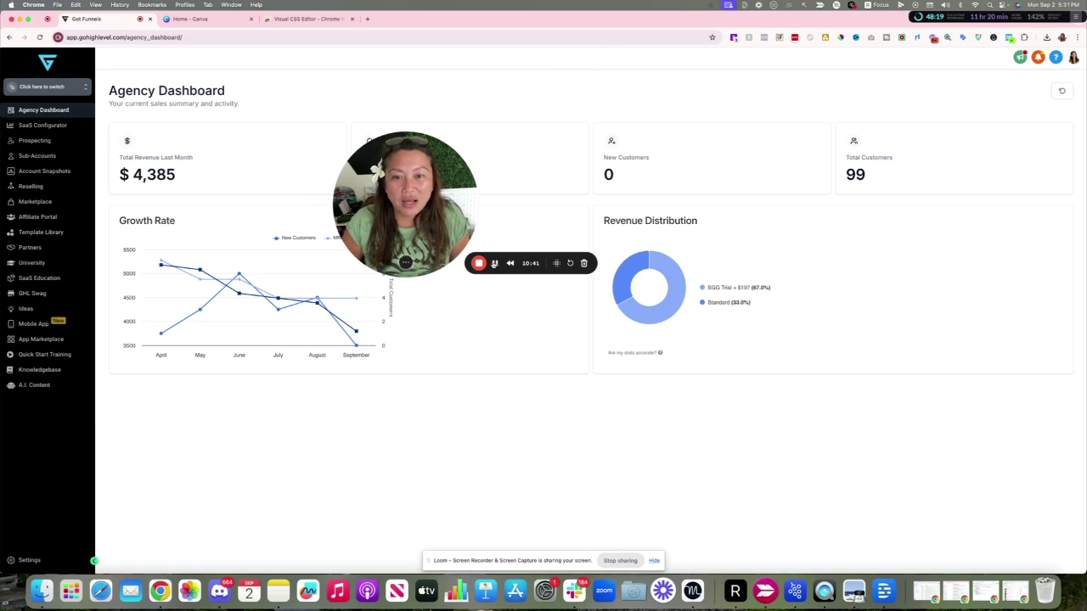
pyautogui.click(188, 176)
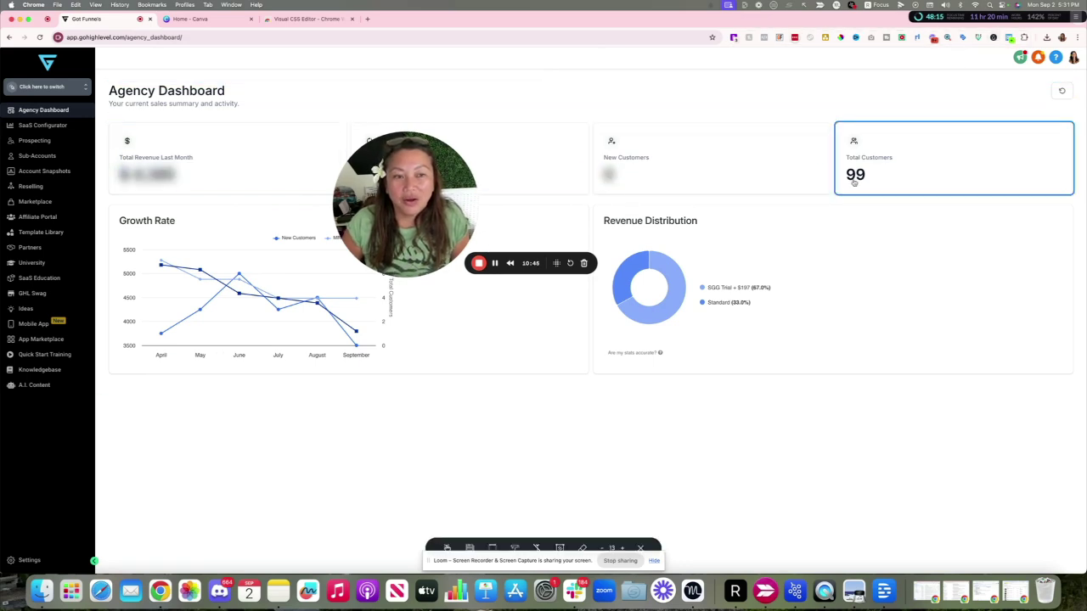
pyautogui.click(723, 289)
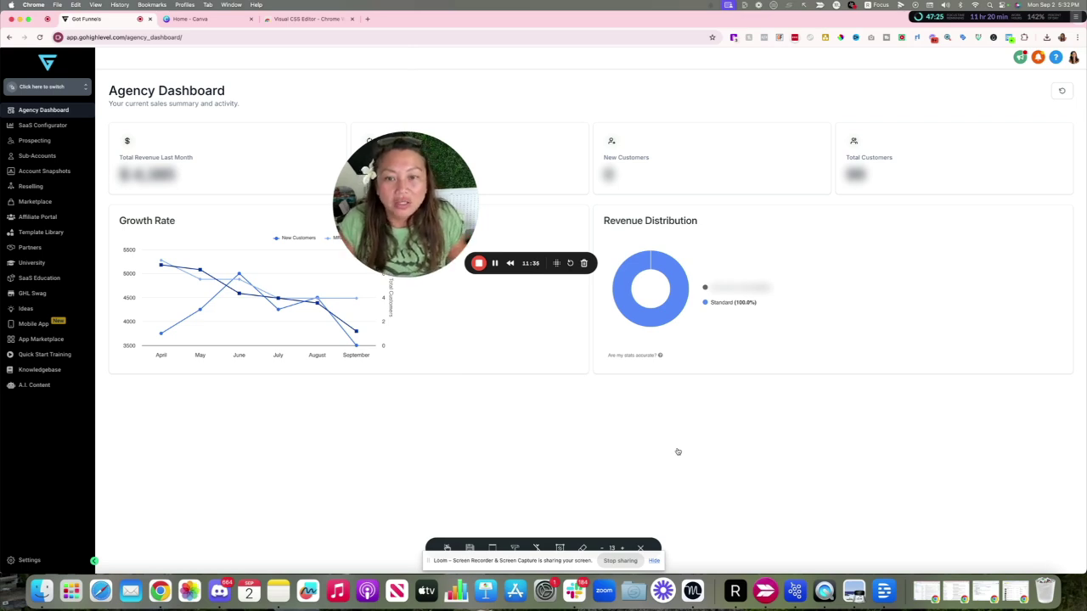
pyautogui.click(494, 263)
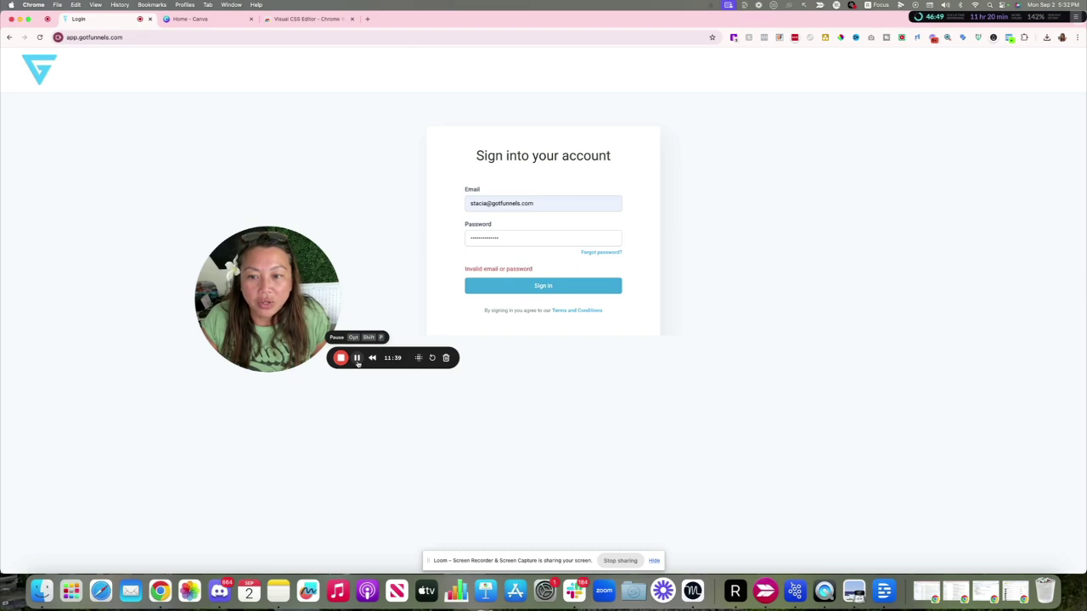
# Re-enter the account password on the app.gotfunnels.com login page and sign in.
pyautogui.press('Return')
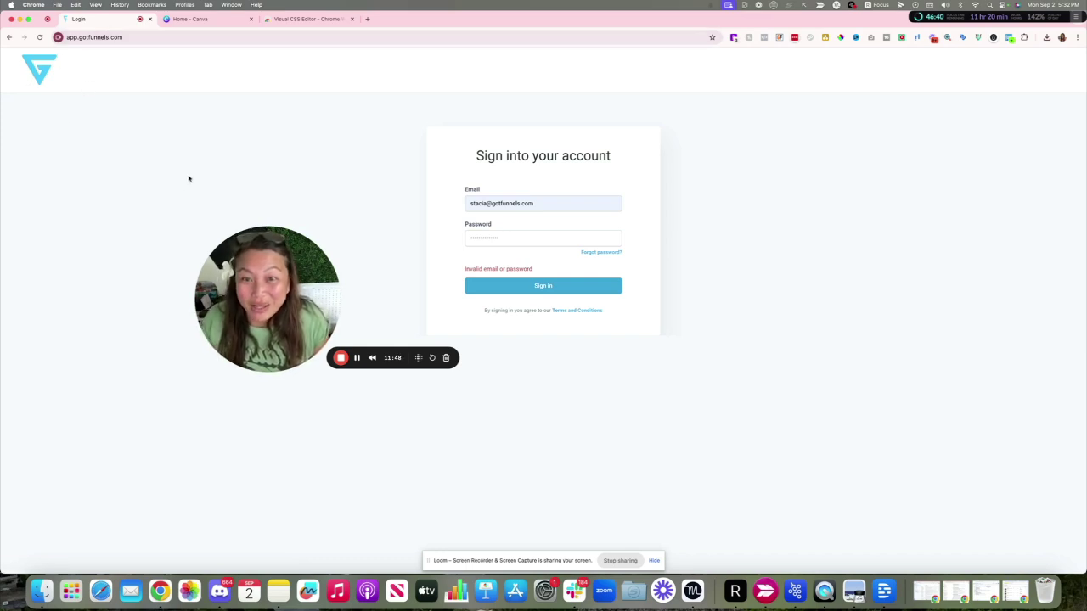
pyautogui.press('Tab')
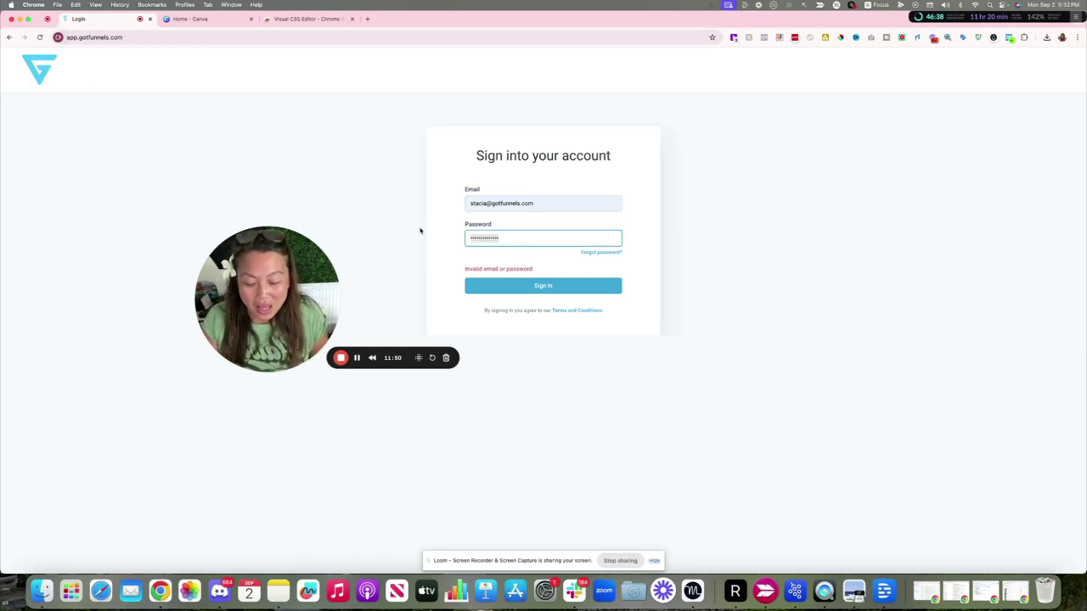
pyautogui.press('BackSpace')
pyautogui.write('••••••••••')
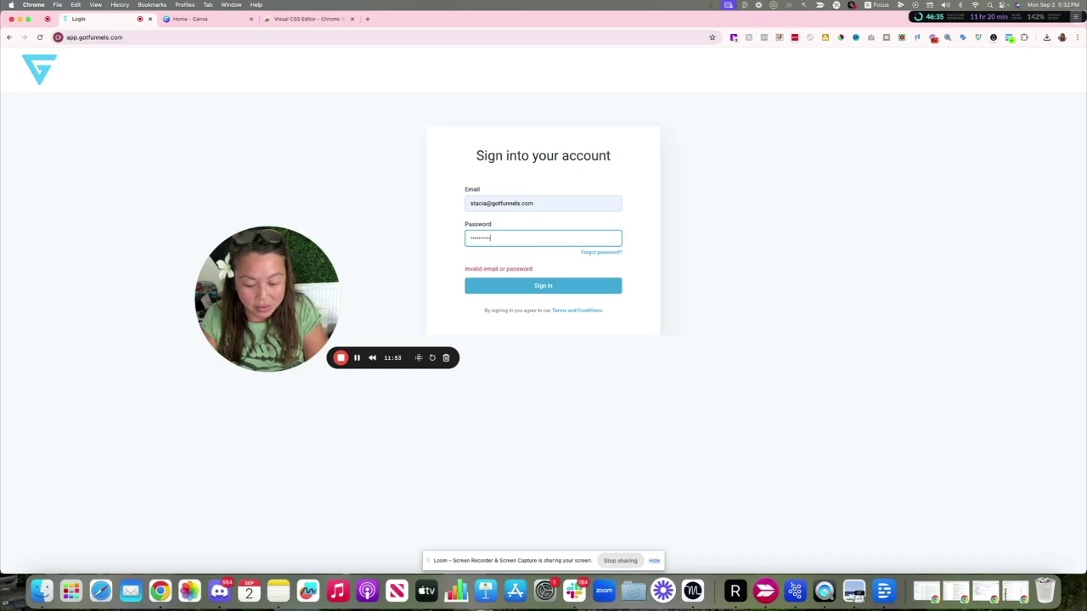
pyautogui.write('••')
pyautogui.click(501, 285)
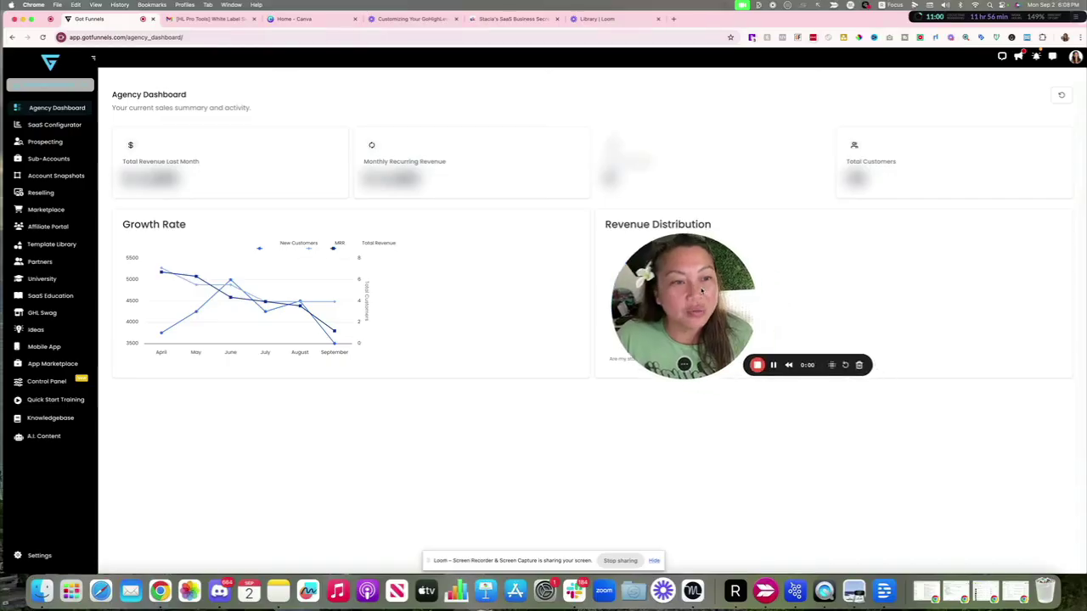
# Open the Got Funnels help widget on the whitelabeled agency dashboard.
pyautogui.click(1003, 57)
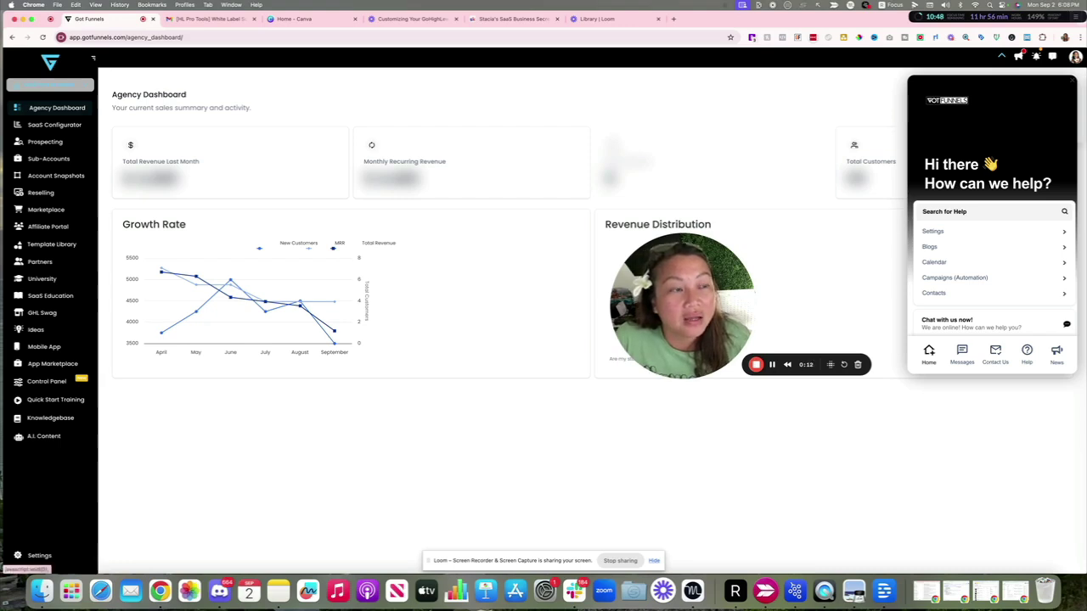
# Close the help widget, then view the account profile menu's options and dismiss it.
pyautogui.click(1071, 81)
pyautogui.click(1075, 57)
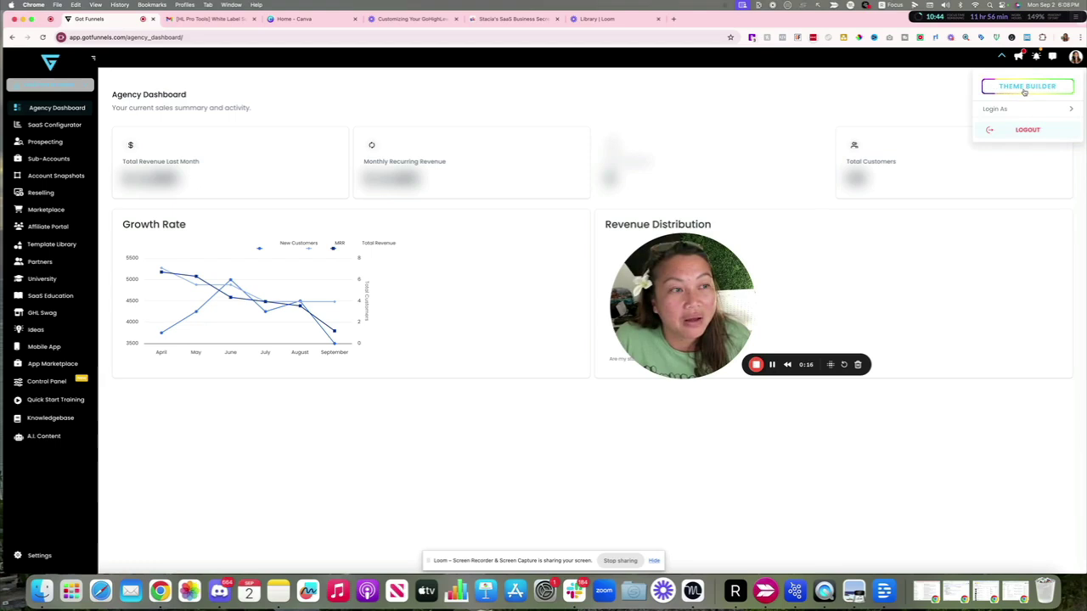
pyautogui.click(963, 78)
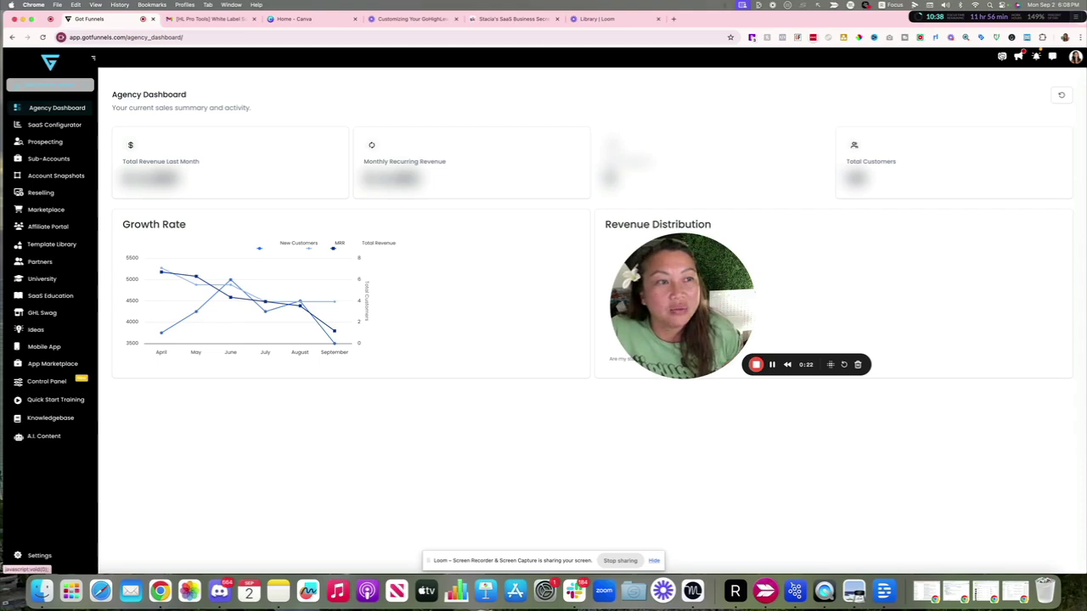
# Reopen the Got Funnels help widget and look through its help topics and chat option.
pyautogui.click(1002, 56)
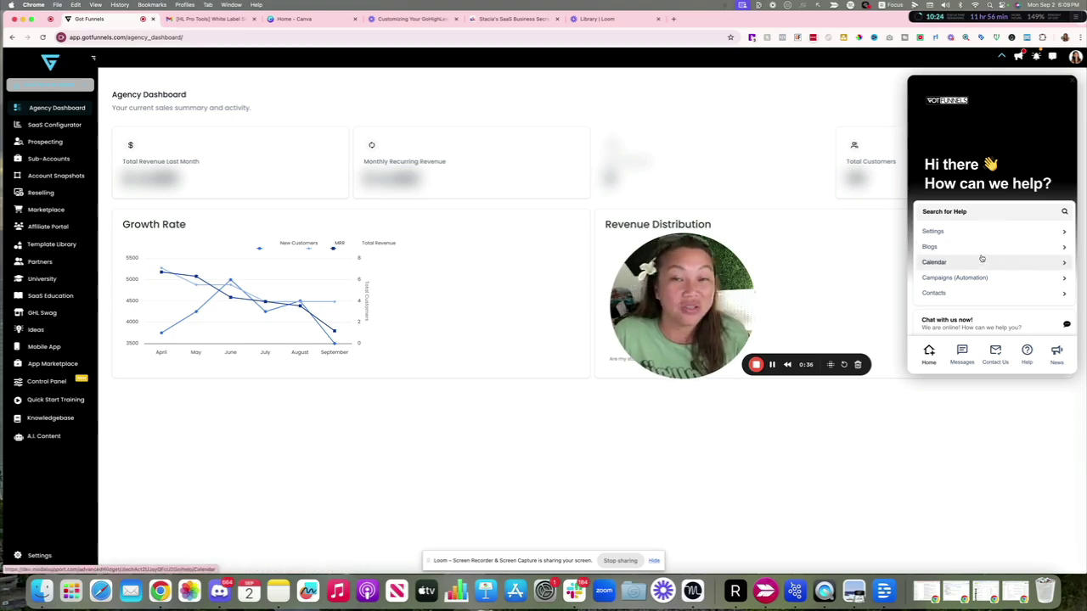
pyautogui.scroll(-1, 934, 305)
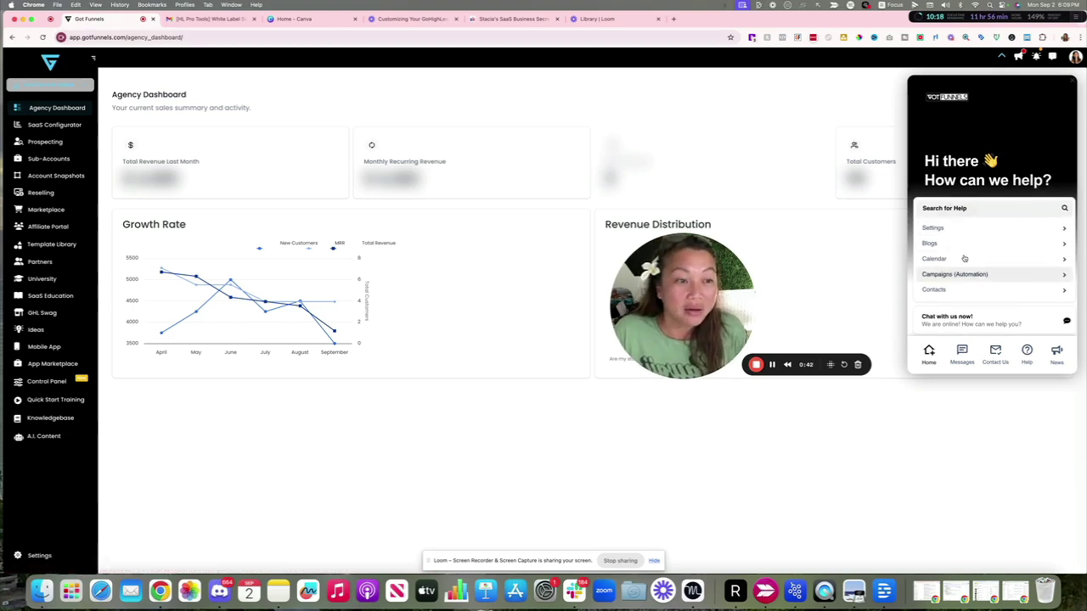
pyautogui.scroll(-1, 960, 291)
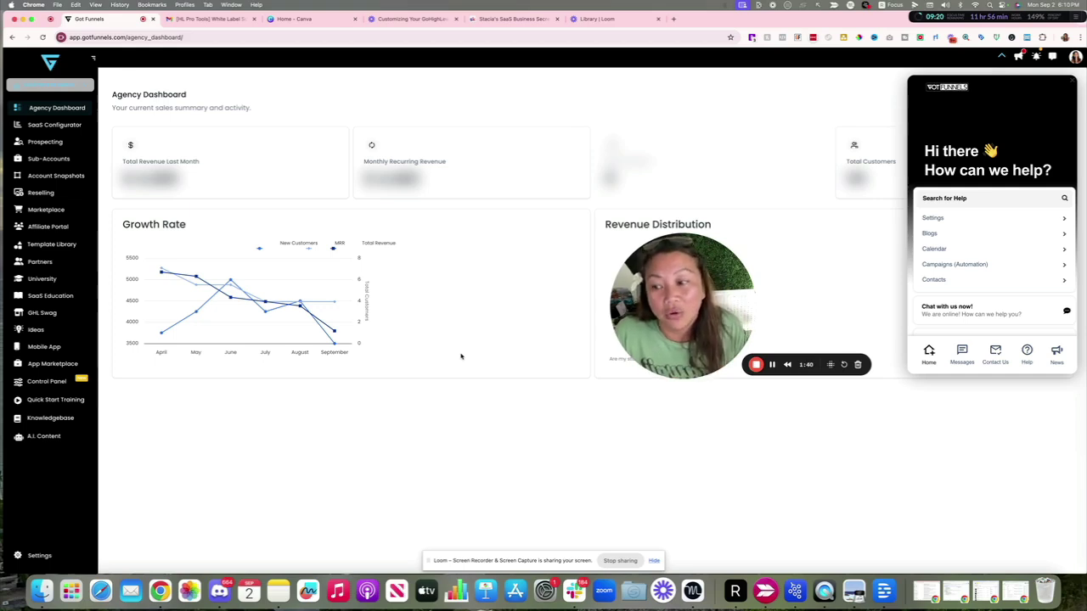
# Open the Knowledgebase page in the whitelabeled agency account and close the help widget.
pyautogui.click(50, 417)
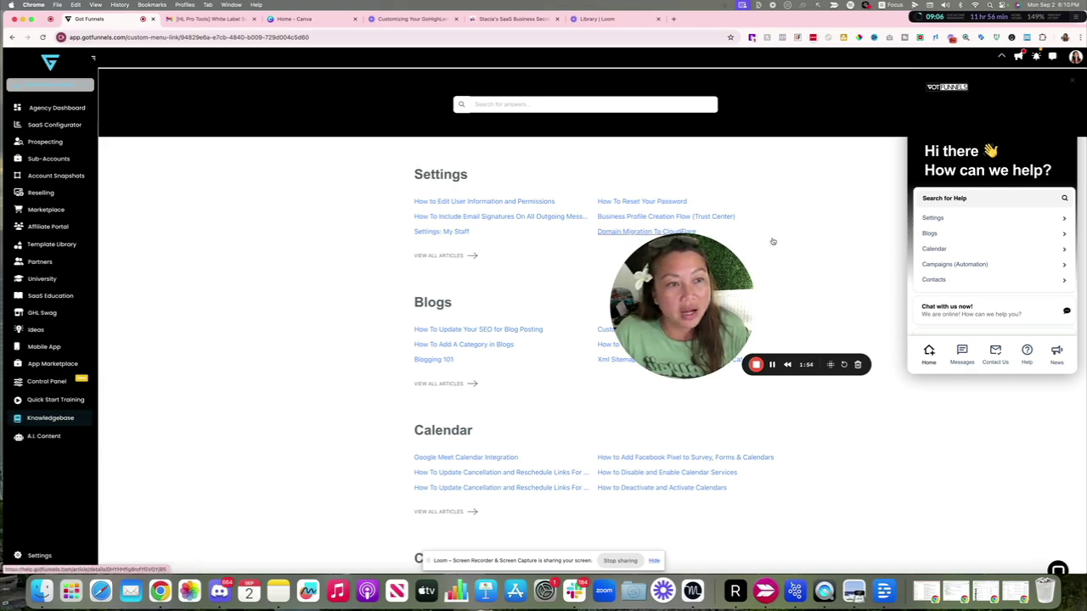
pyautogui.click(1004, 59)
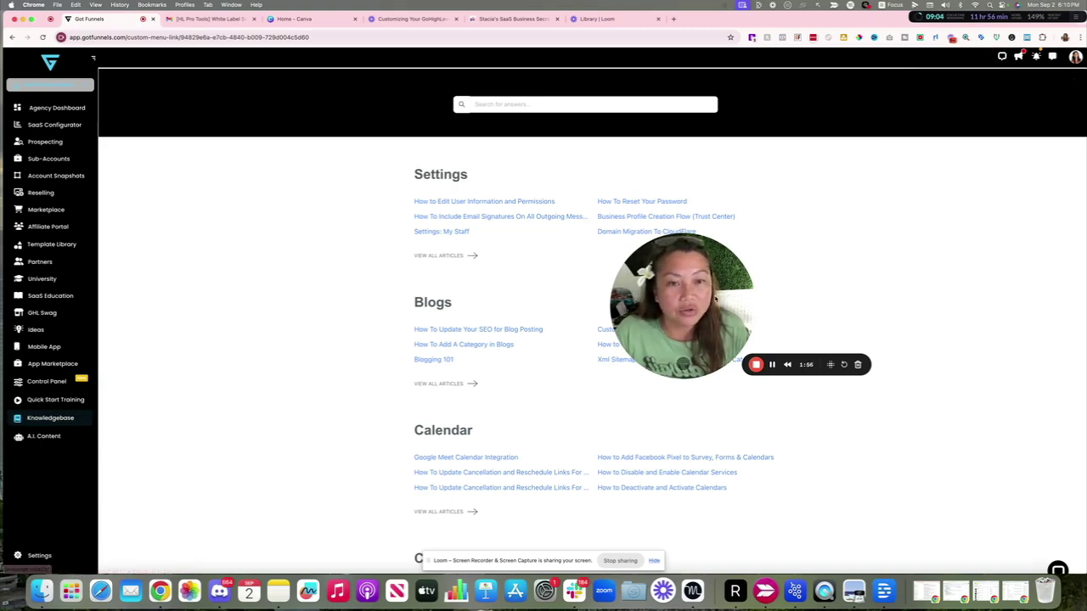
pyautogui.moveTo(679, 306); pyautogui.dragTo(905, 243)
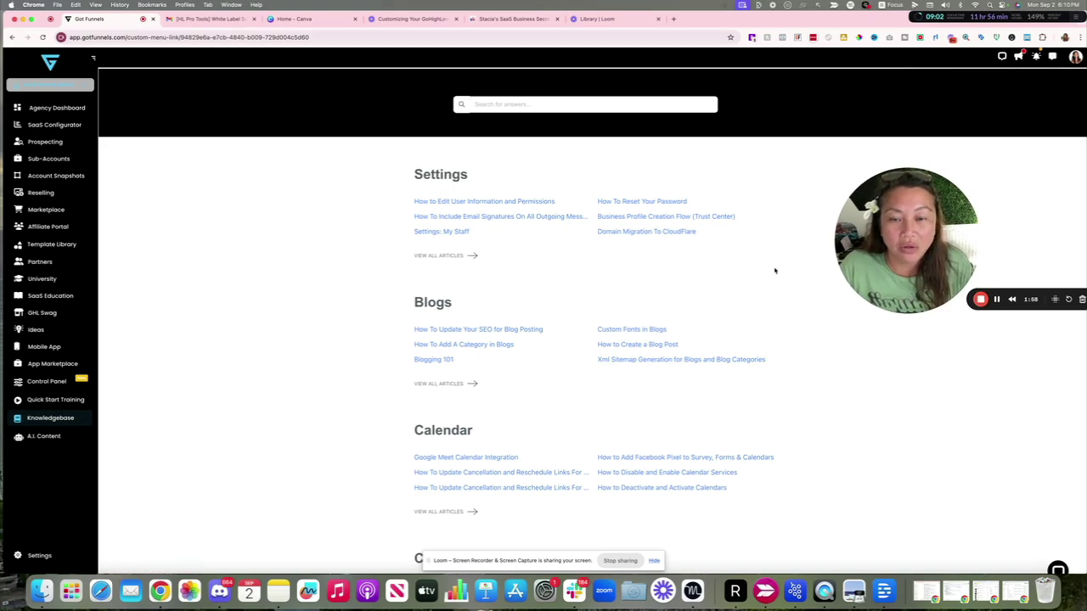
# Look through the knowledgebase article categories from Settings to Payments, then return to the answer search field.
pyautogui.scroll(-3, 454, 436)
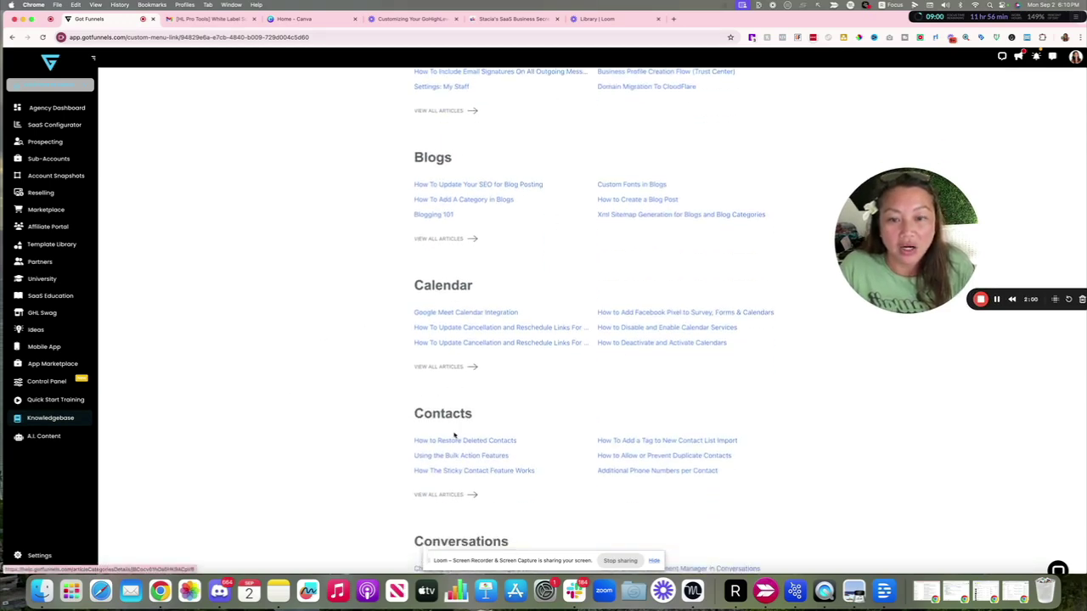
pyautogui.scroll(-13, 454, 435)
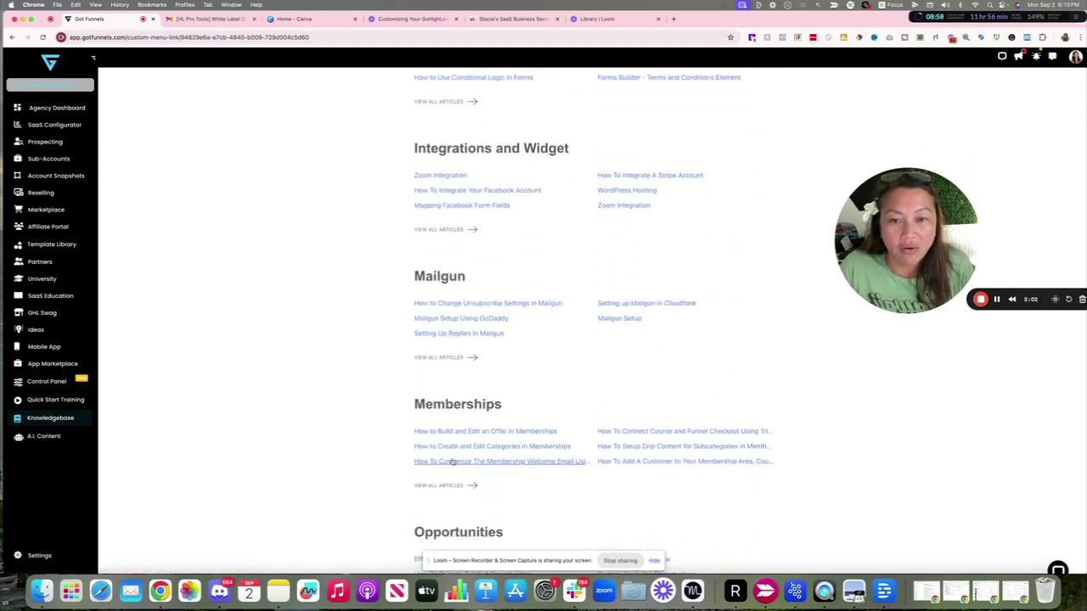
pyautogui.scroll(-5, 452, 463)
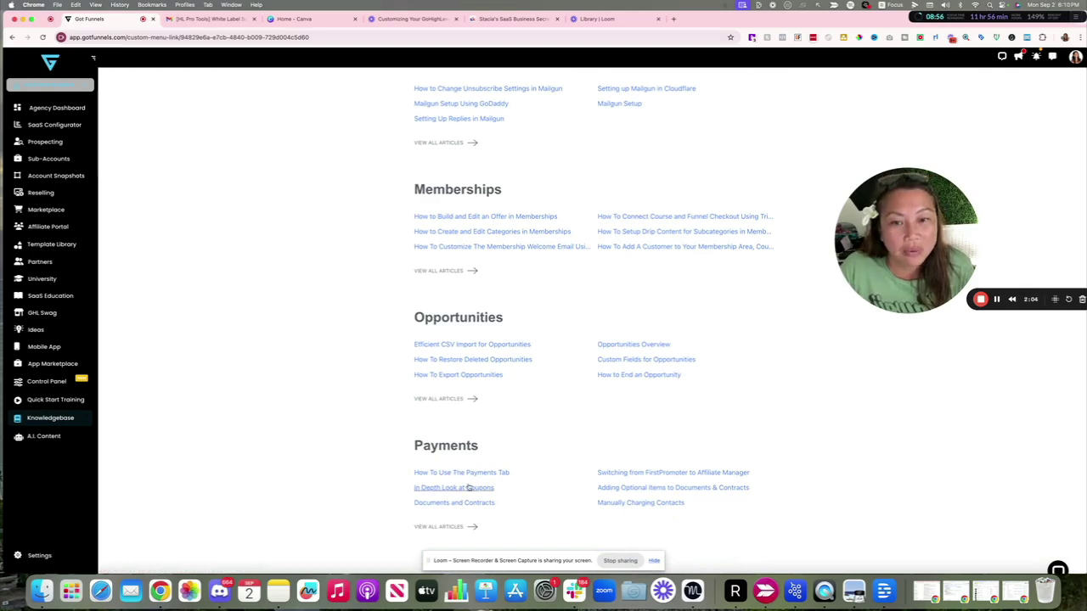
pyautogui.scroll(14, 468, 488)
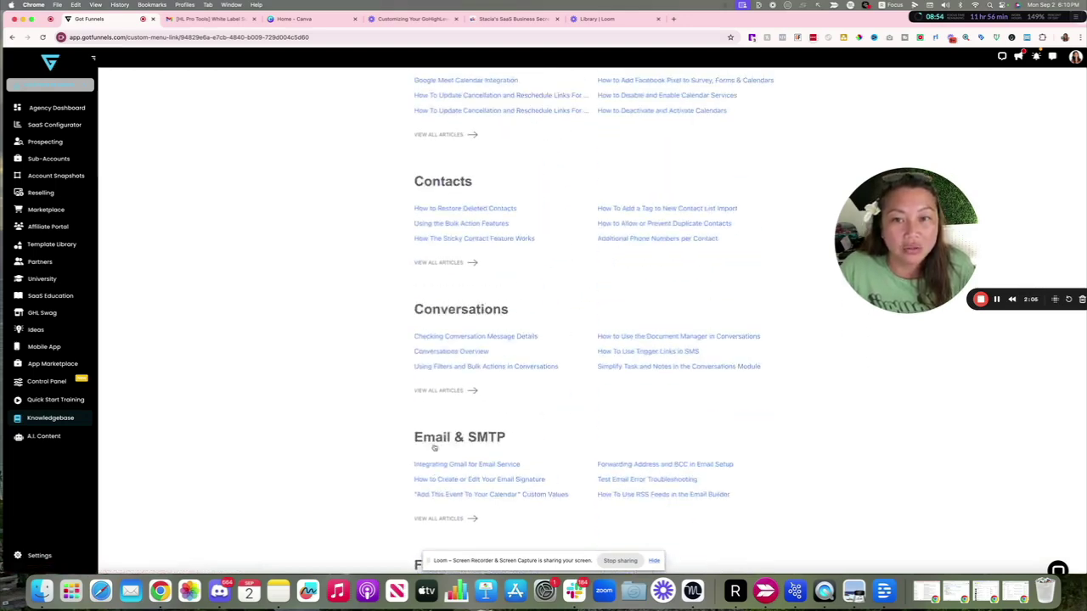
pyautogui.scroll(9, 434, 448)
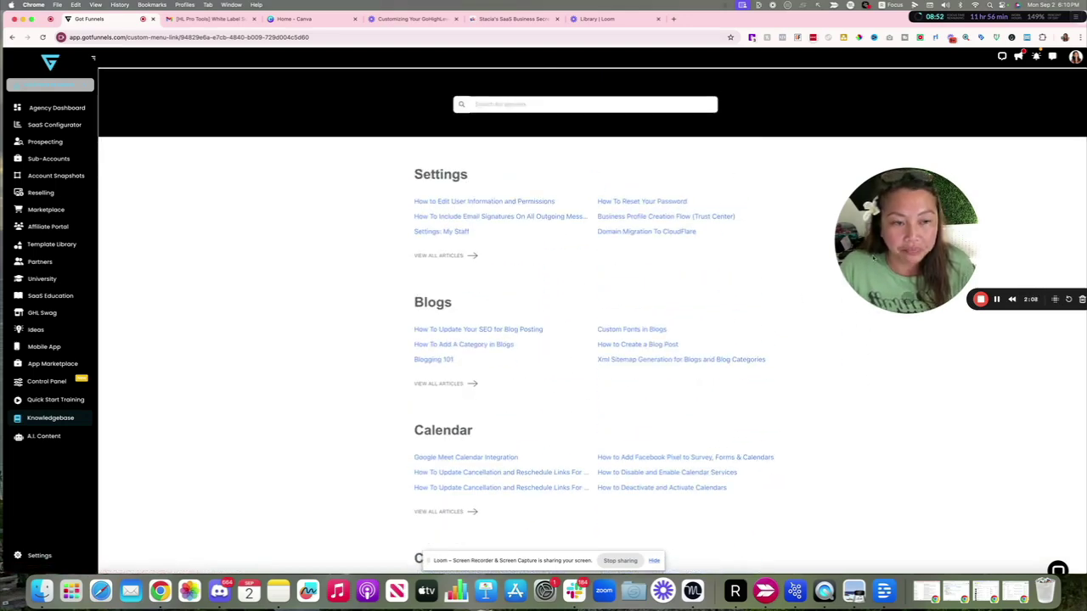
pyautogui.click(506, 102)
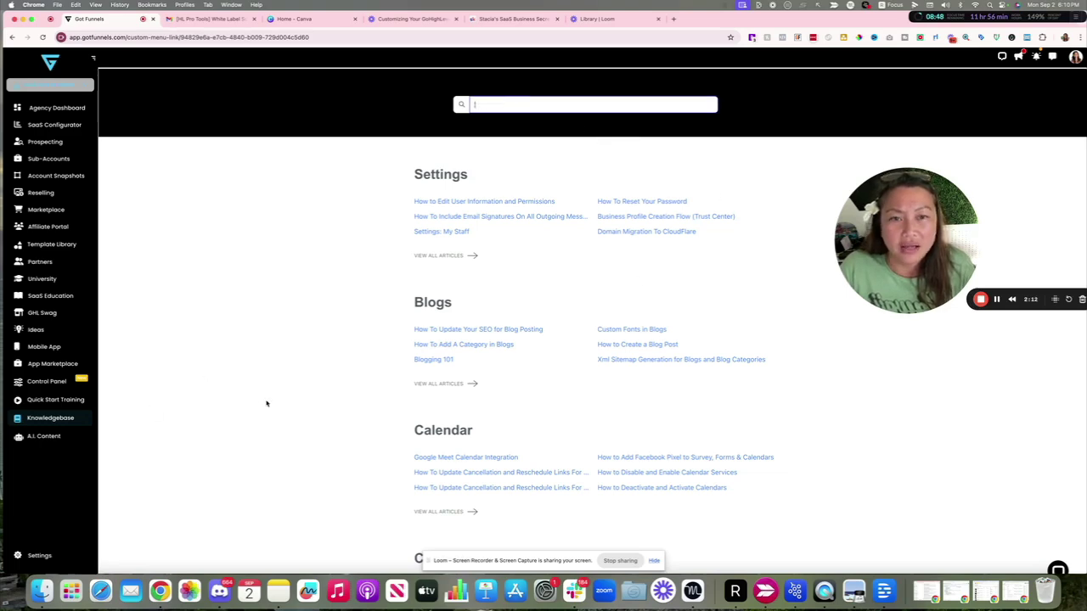
pyautogui.moveTo(906, 240); pyautogui.dragTo(814, 215)
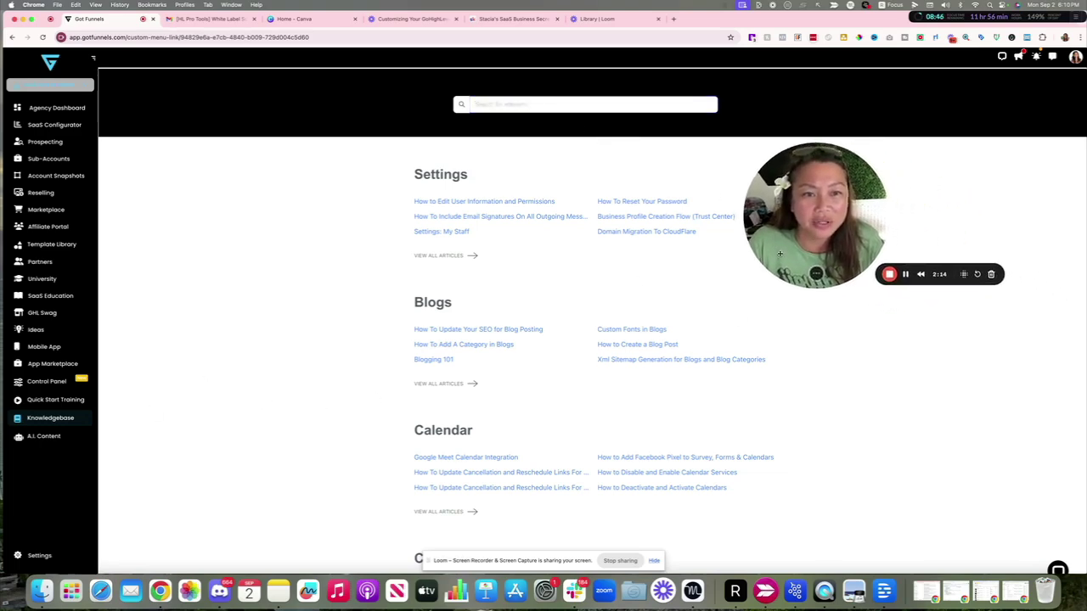